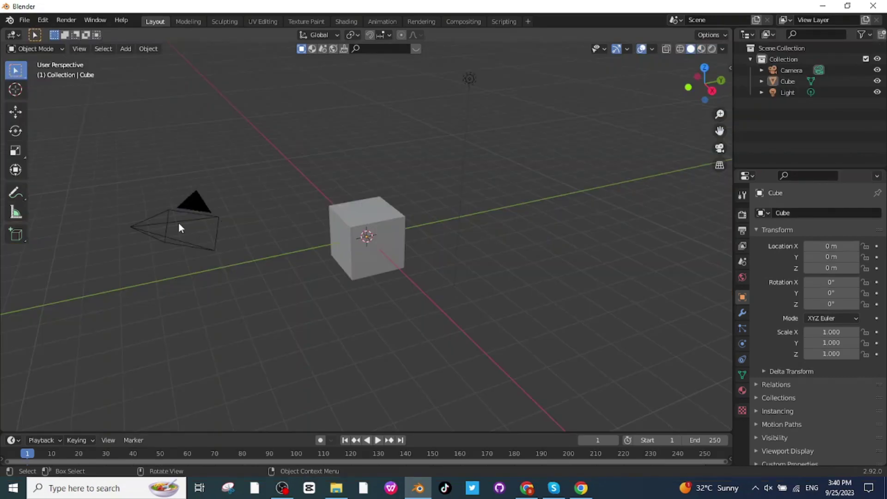
# - Delete the default camera and light from the scene
pyautogui.click(179, 222)
pyautogui.press('Delete')
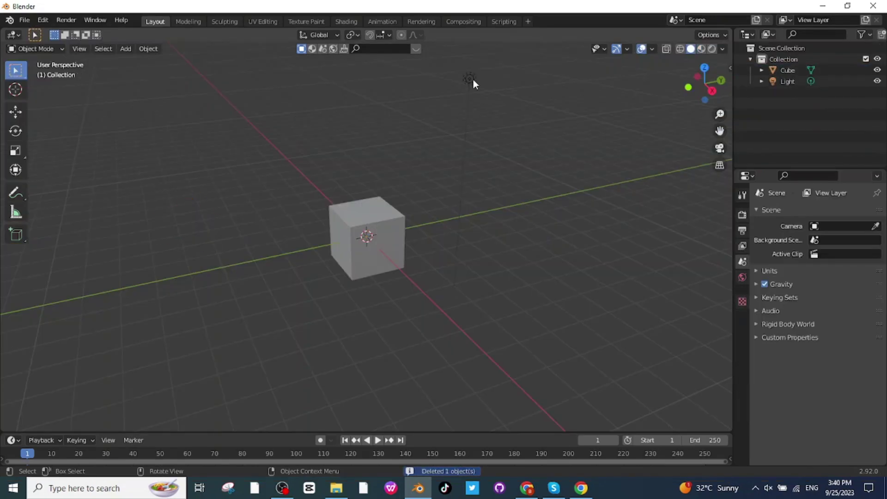
pyautogui.click(475, 78)
pyautogui.press('Delete')
# - Scale the default cube to 10 in X, 10 in Y and 6 in Z
pyautogui.click(367, 236)
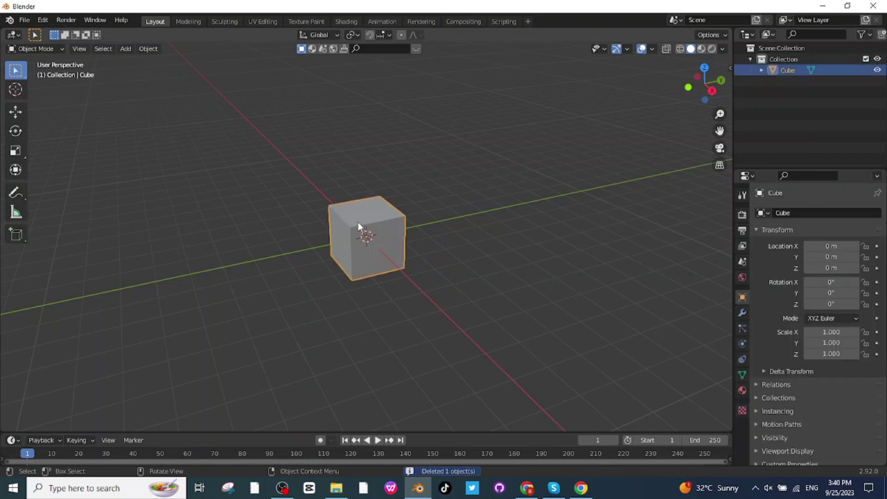
pyautogui.click(832, 333)
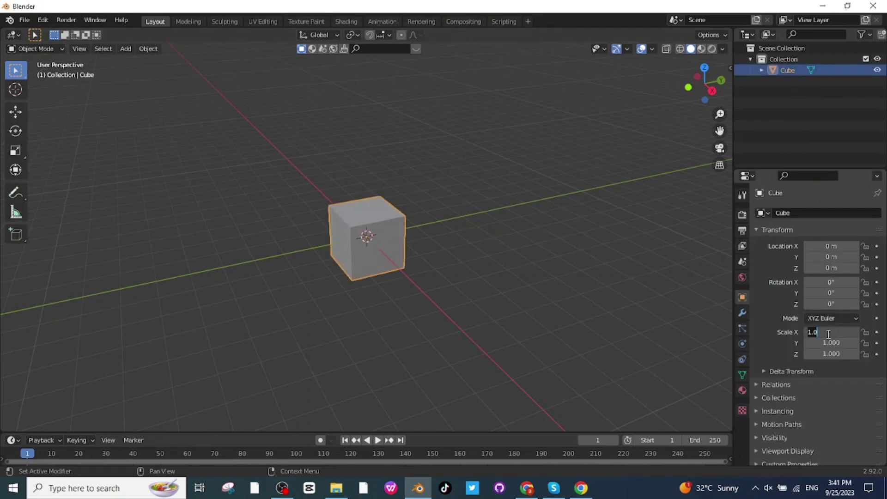
pyautogui.write('10')
pyautogui.press('Return')
pyautogui.click(829, 343)
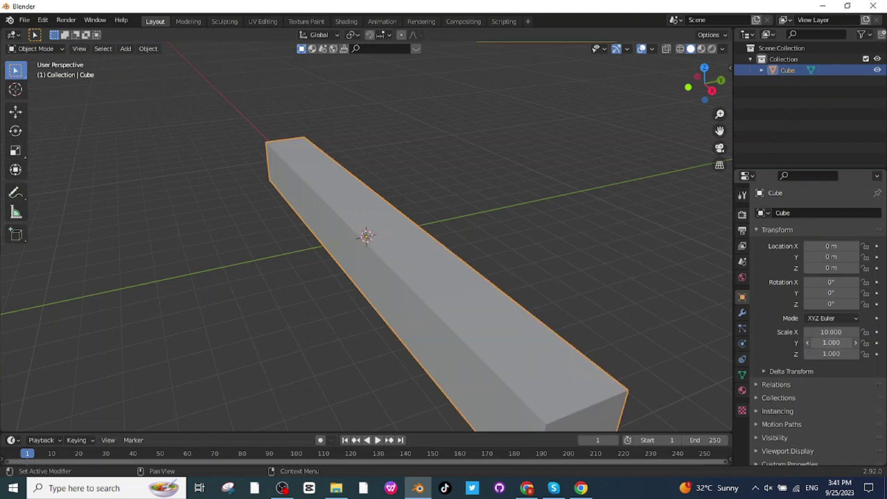
pyautogui.write('1')
pyautogui.press('Return')
pyautogui.click(831, 354)
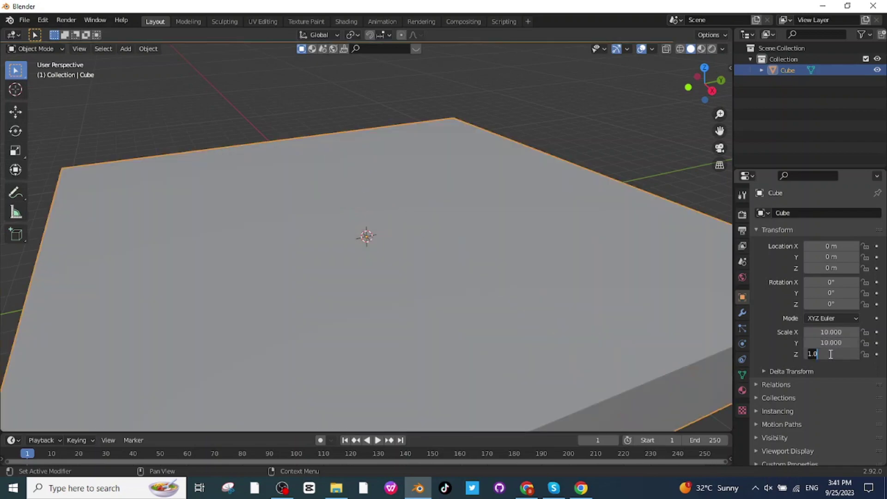
pyautogui.write('6')
pyautogui.press('Return')
# - Delete the box's front and top faces in Edit Mode, then return to Object Mode
pyautogui.click(35, 49)
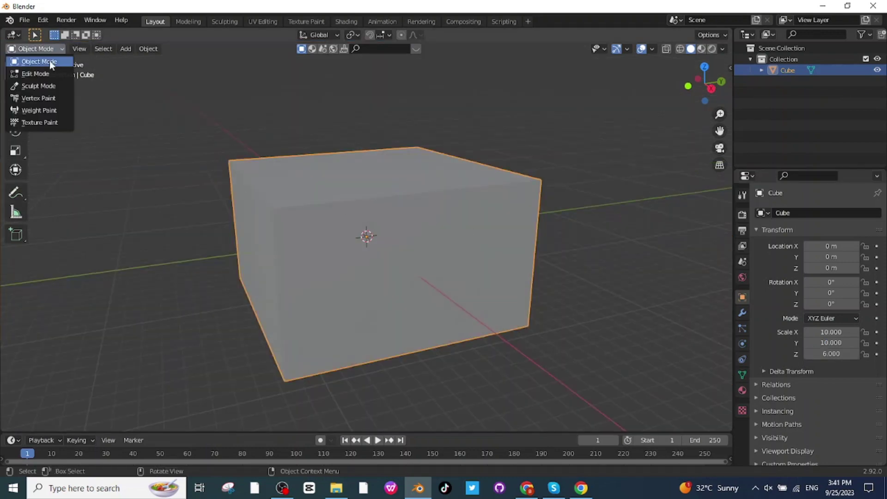
pyautogui.click(40, 76)
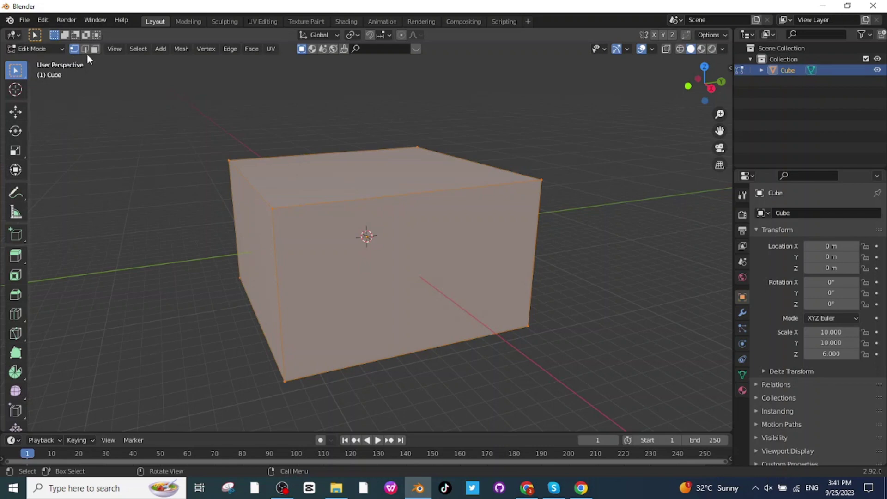
pyautogui.hotkey('alt', 'a')
pyautogui.keyDown('shift'); pyautogui.click(422, 257); pyautogui.keyUp('shift')
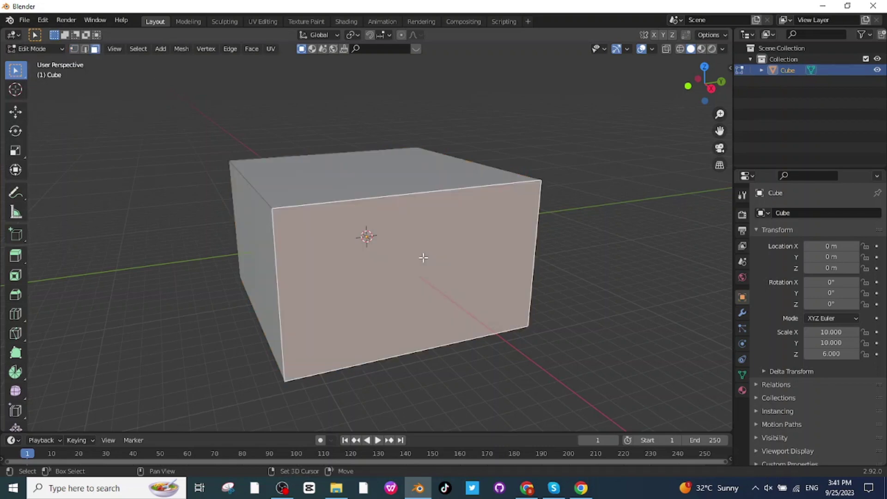
pyautogui.keyDown('shift'); pyautogui.click(367, 175); pyautogui.keyUp('shift')
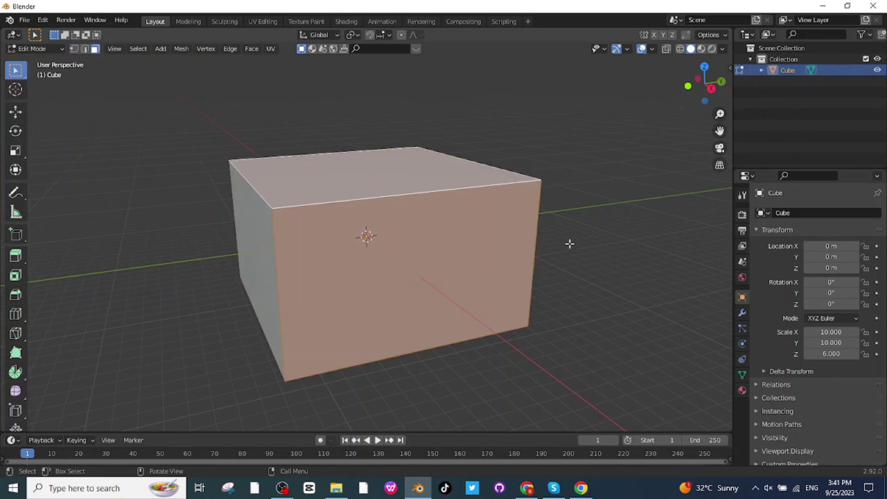
pyautogui.press('x')
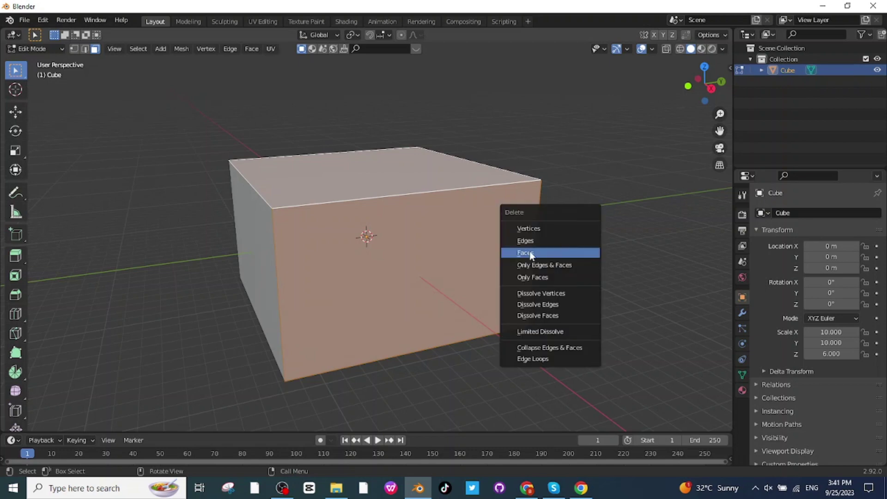
pyautogui.click(531, 254)
pyautogui.moveTo(545, 260); pyautogui.dragTo(39, 64, button='middle')
pyautogui.click(41, 49)
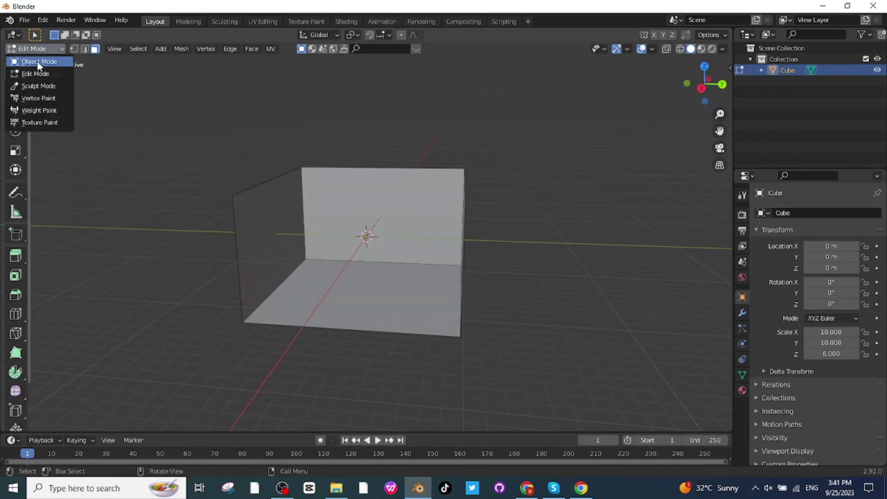
pyautogui.click(34, 61)
pyautogui.moveTo(459, 264); pyautogui.dragTo(596, 300, button='middle')
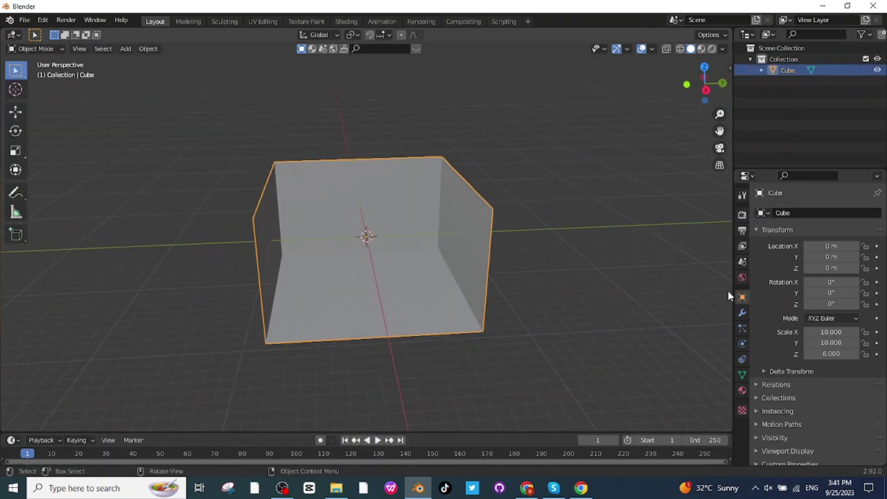
# - Add a Solidify modifier to the open box with a thickness of 0.07 m and Even Thickness enabled
pyautogui.click(742, 313)
pyautogui.click(789, 213)
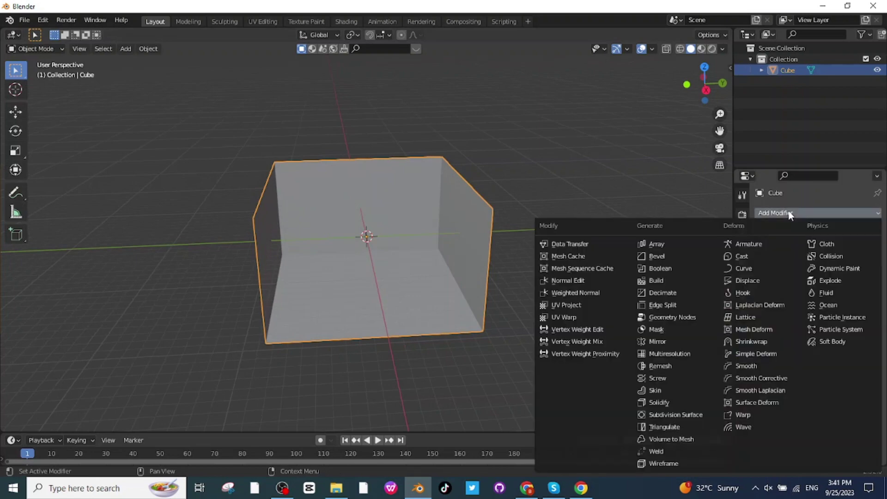
pyautogui.click(673, 403)
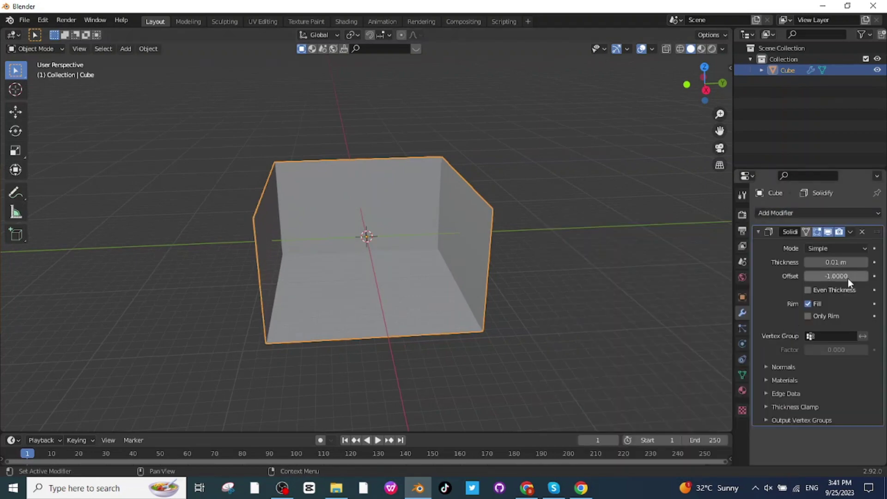
pyautogui.click(866, 262)
pyautogui.click(866, 262)
pyautogui.click(866, 263)
pyautogui.click(866, 262)
pyautogui.click(866, 262)
pyautogui.click(866, 263)
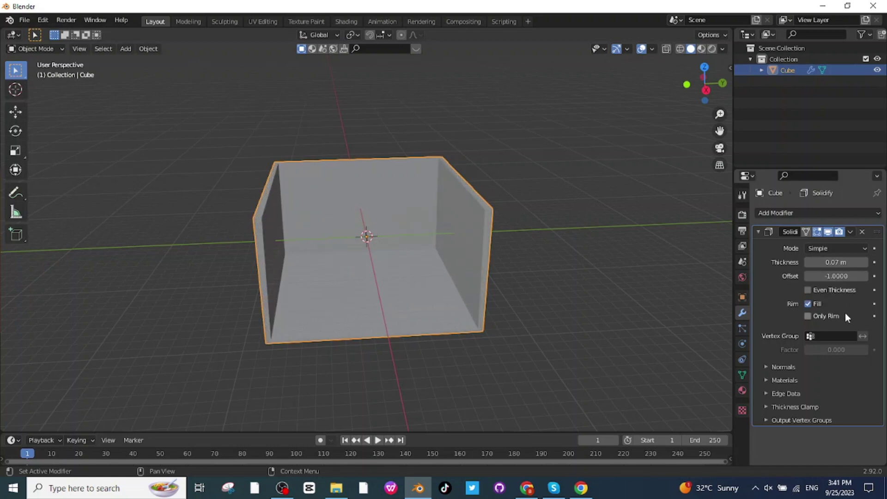
pyautogui.click(808, 290)
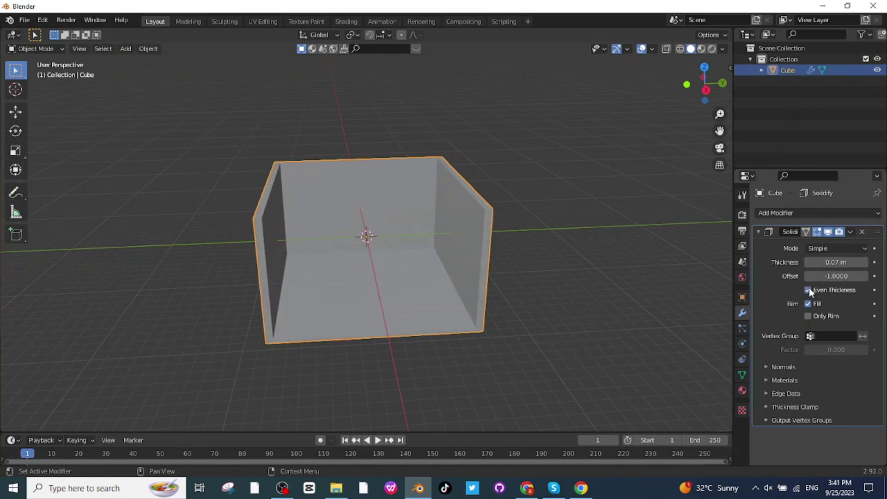
pyautogui.click(540, 291)
pyautogui.moveTo(541, 291); pyautogui.dragTo(422, 244, button='middle')
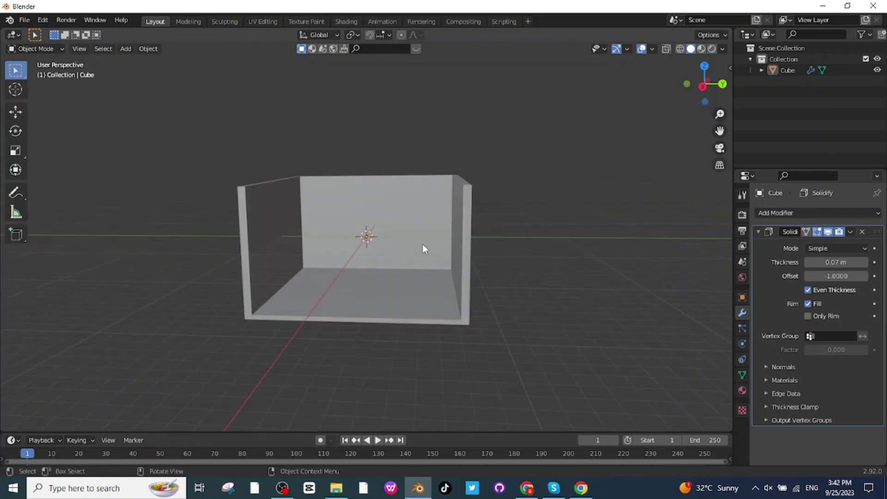
pyautogui.click(366, 255)
pyautogui.moveTo(564, 211); pyautogui.dragTo(590, 211, button='middle')
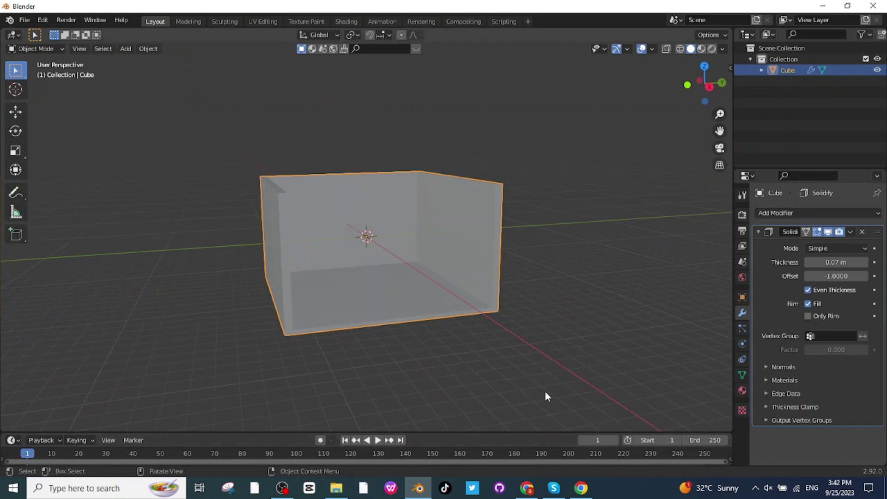
# - Switch to Chrome, open the Poliigon website in a new tab and return to the Sketchfab page
pyautogui.click(525, 491)
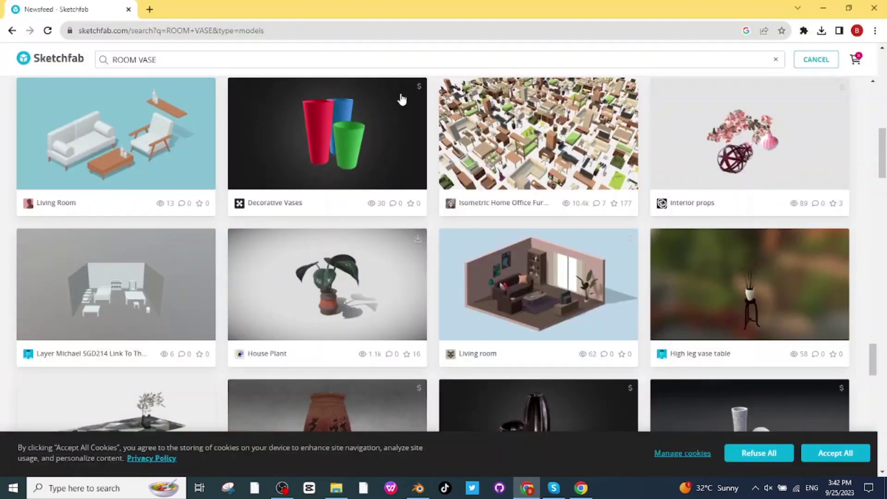
pyautogui.click(150, 9)
pyautogui.write('POLI')
pyautogui.click(254, 143)
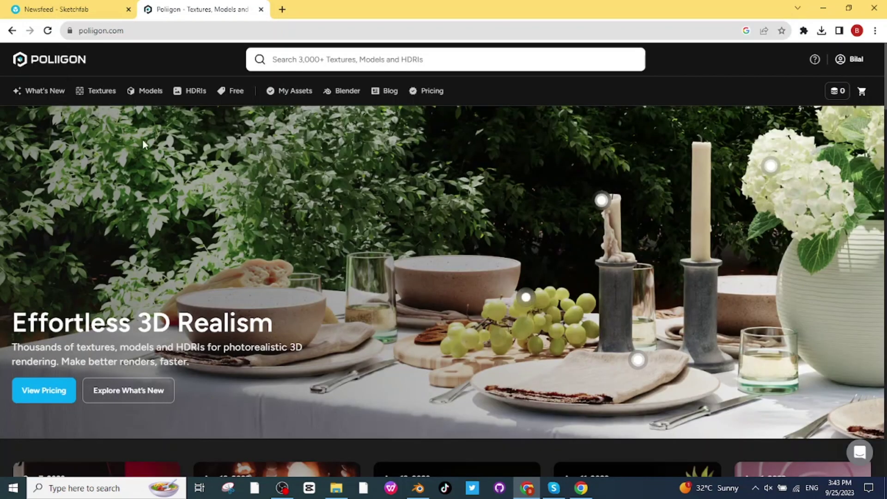
pyautogui.click(59, 5)
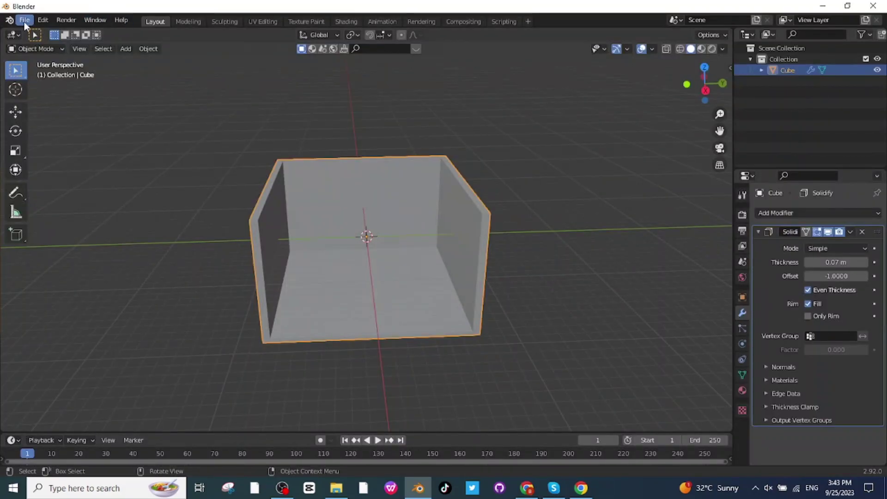
# - Switch to Blender, review the enabled add-ons in the preferences and show the Poliigon asset library beside the viewport
pyautogui.click(21, 21)
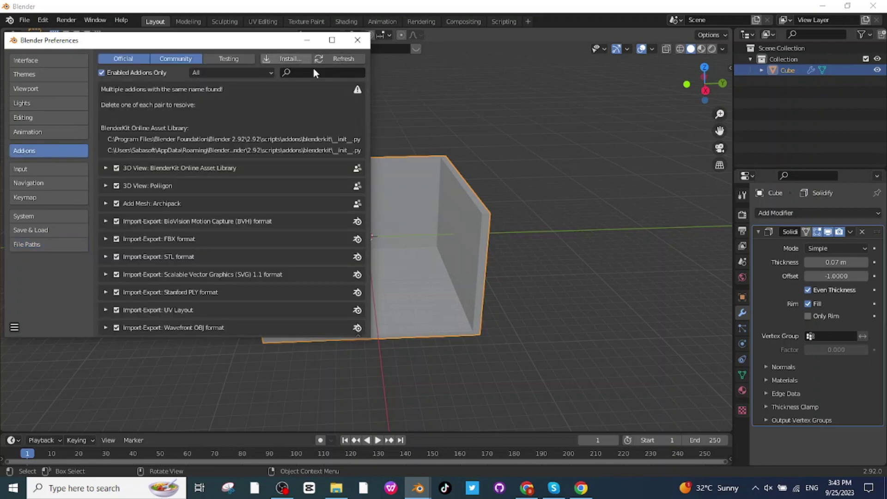
pyautogui.click(359, 42)
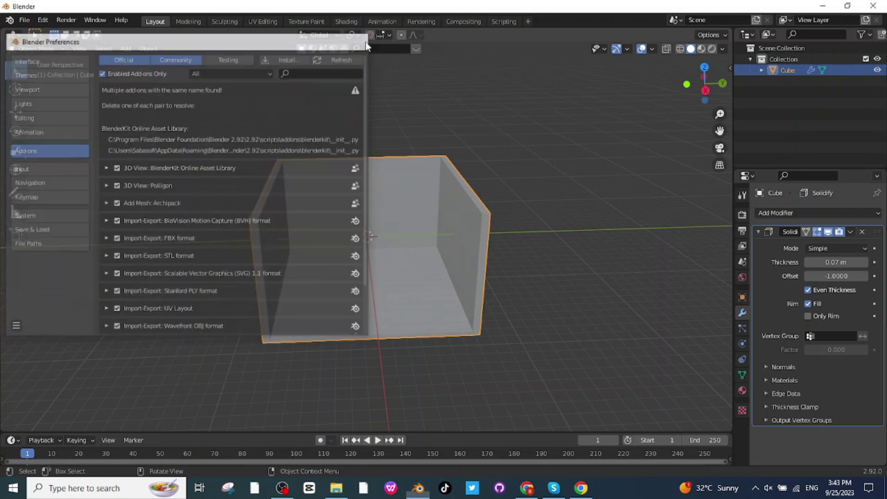
pyautogui.press('n')
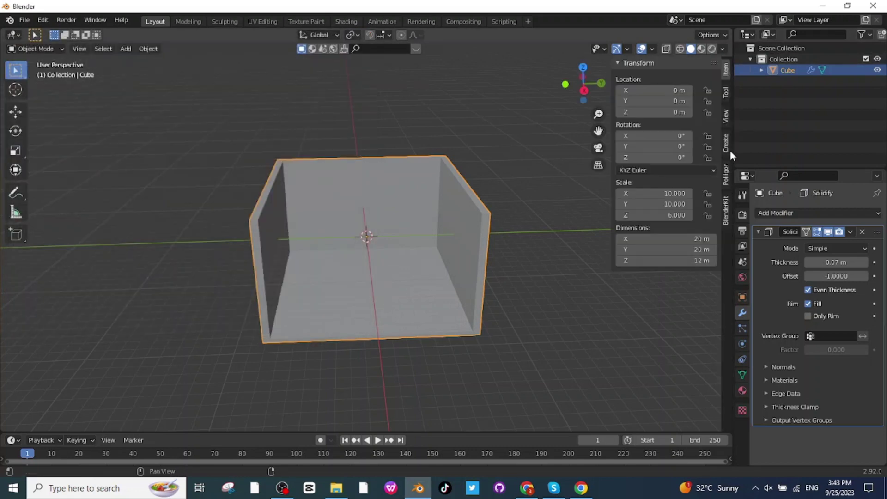
pyautogui.click(727, 178)
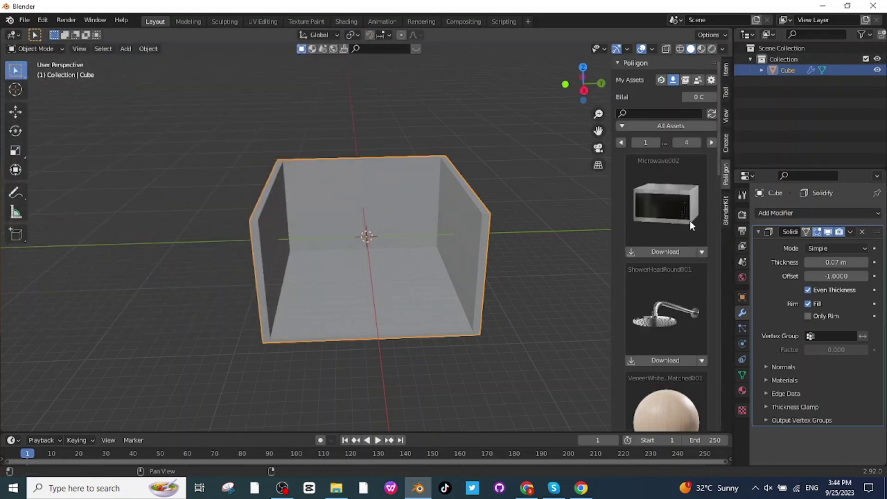
# - Apply the 2K VeneerWhiteOakRandomMatched001 Poliigon material to the room box and inspect it in Material Preview
pyautogui.scroll(-3, 689, 221)
pyautogui.scroll(3, 689, 227)
pyautogui.scroll(-6, 689, 226)
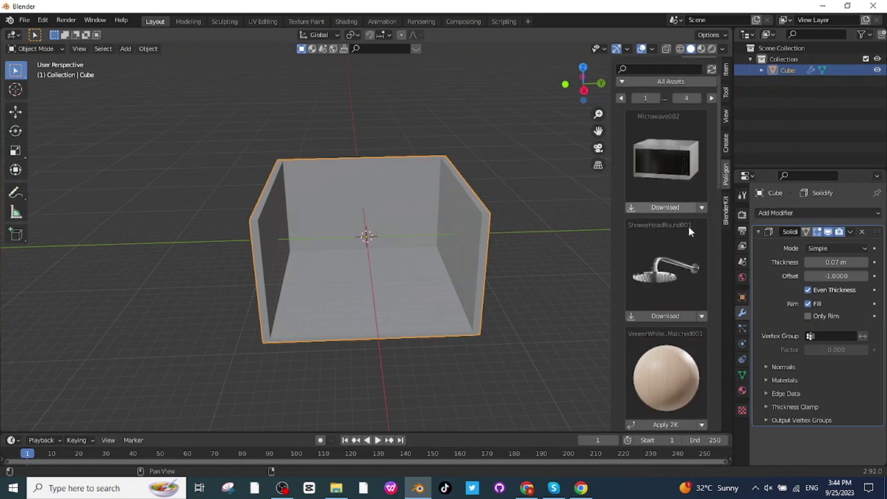
pyautogui.scroll(-4, 686, 246)
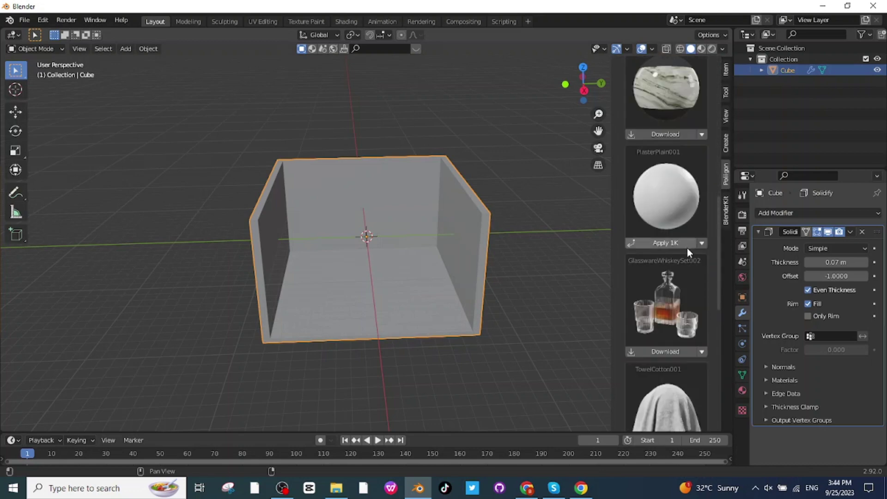
pyautogui.scroll(3, 687, 248)
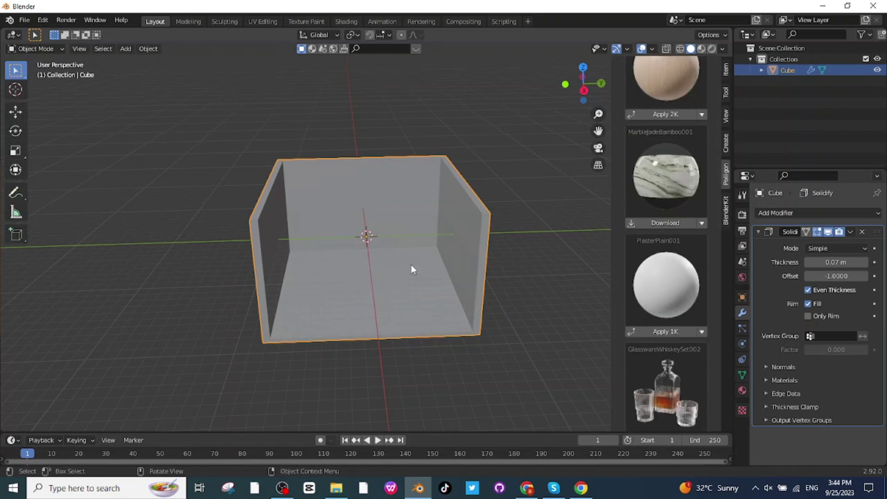
pyautogui.scroll(4, 665, 243)
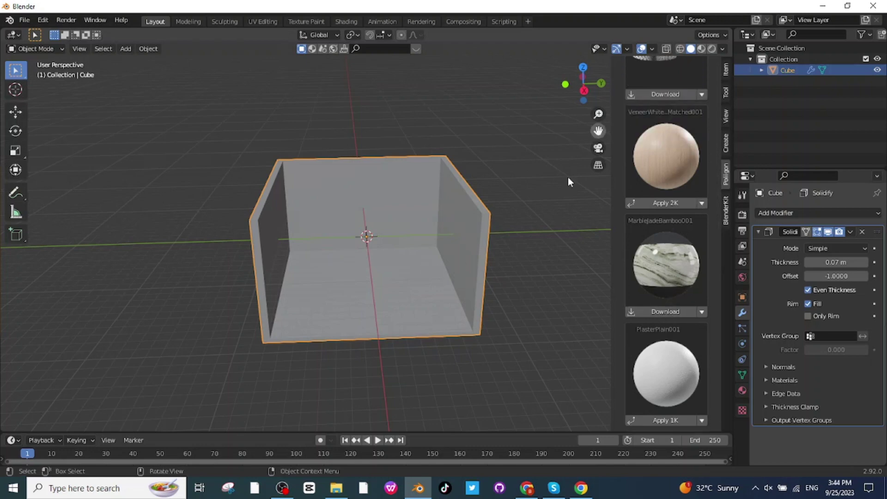
pyautogui.click(668, 202)
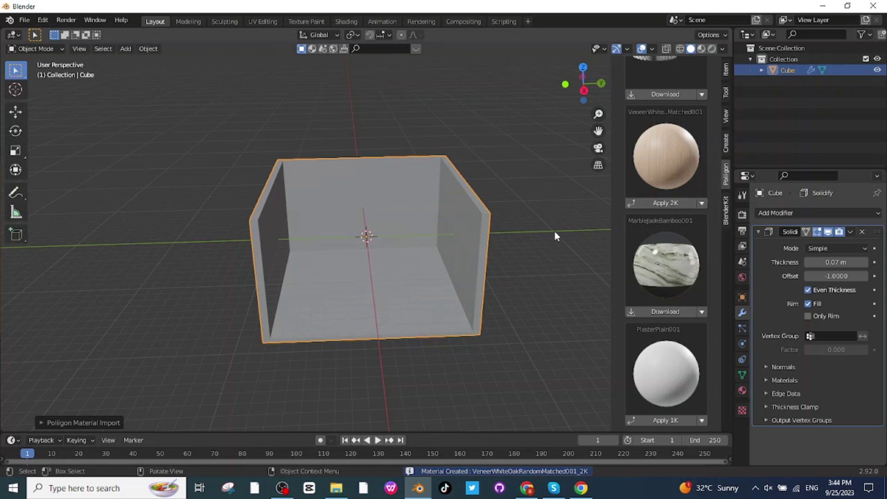
pyautogui.click(701, 49)
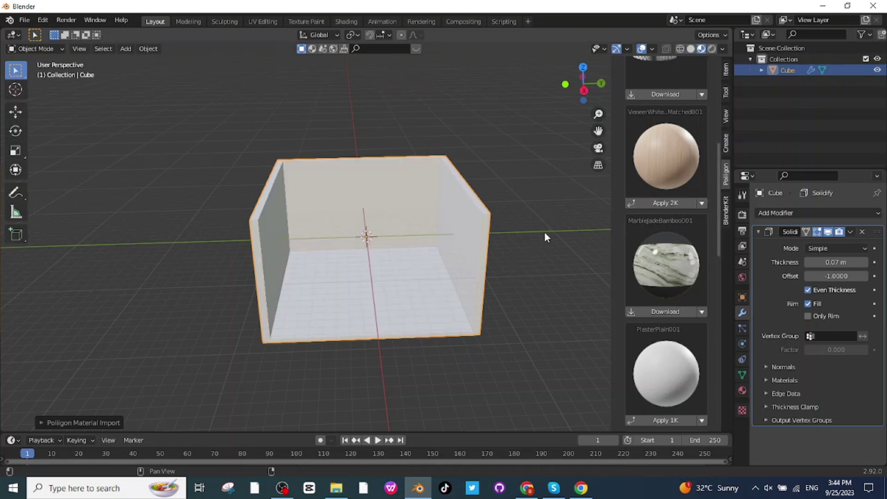
pyautogui.moveTo(547, 241); pyautogui.dragTo(611, 200, button='middle')
pyautogui.moveTo(621, 203); pyautogui.dragTo(734, 202)
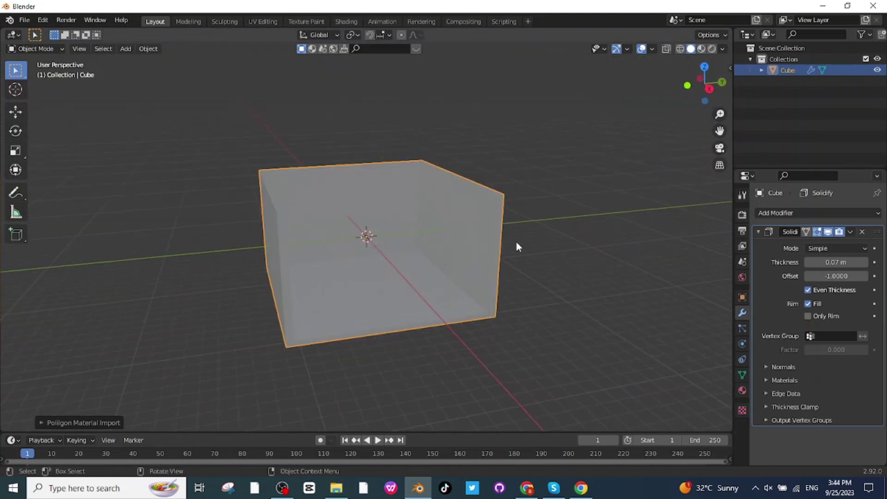
# - Switch to Chrome and browse the Sketchfab results for ROOM VASE and the newsfeed collections for furnishing models
pyautogui.click(557, 235)
pyautogui.click(526, 488)
pyautogui.click(58, 5)
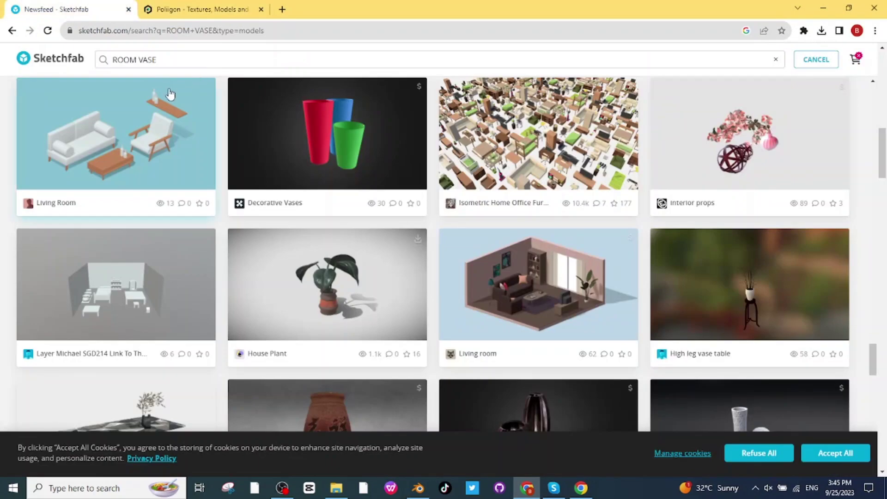
pyautogui.scroll(6, 171, 99)
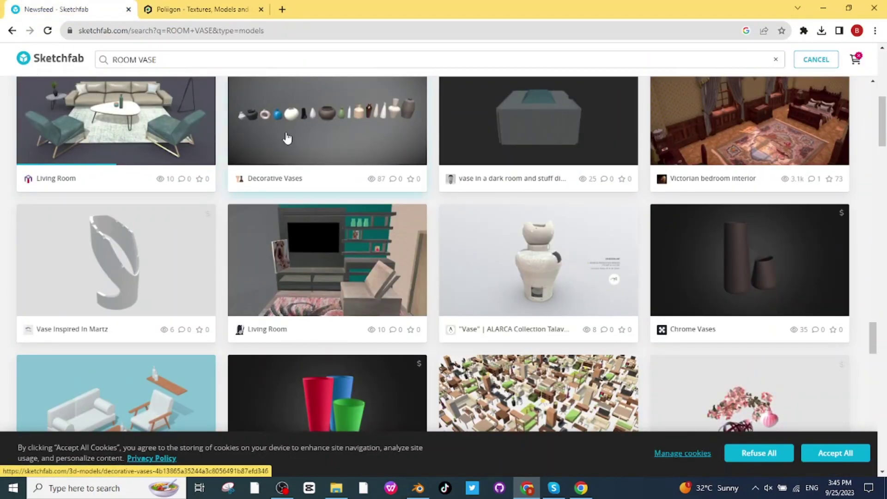
pyautogui.scroll(20, 314, 144)
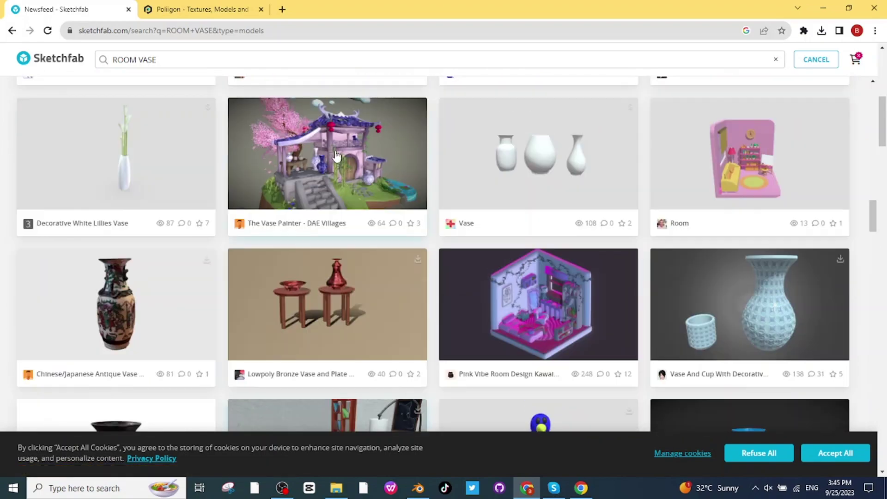
pyautogui.scroll(20, 337, 157)
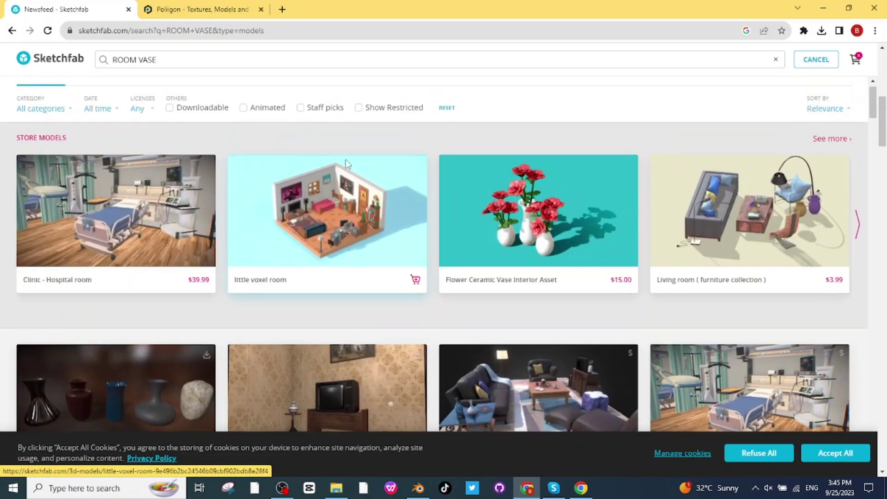
pyautogui.scroll(1, 346, 164)
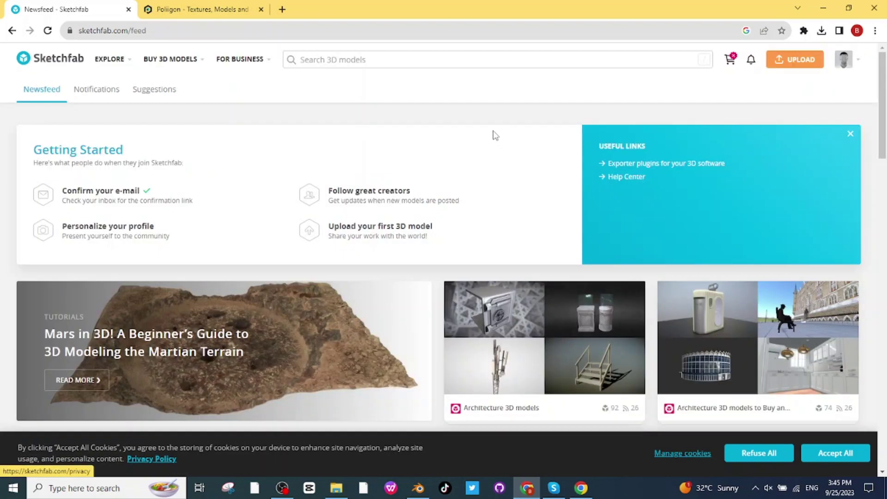
pyautogui.scroll(-8, 494, 137)
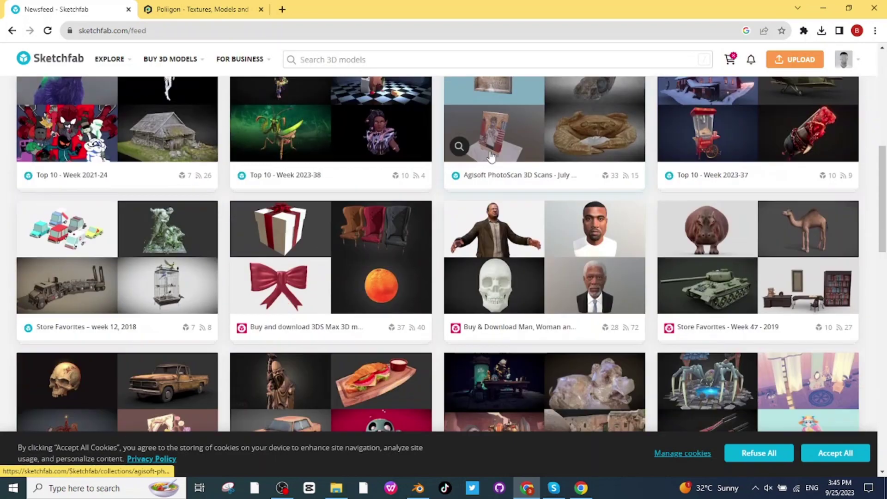
pyautogui.scroll(8, 416, 236)
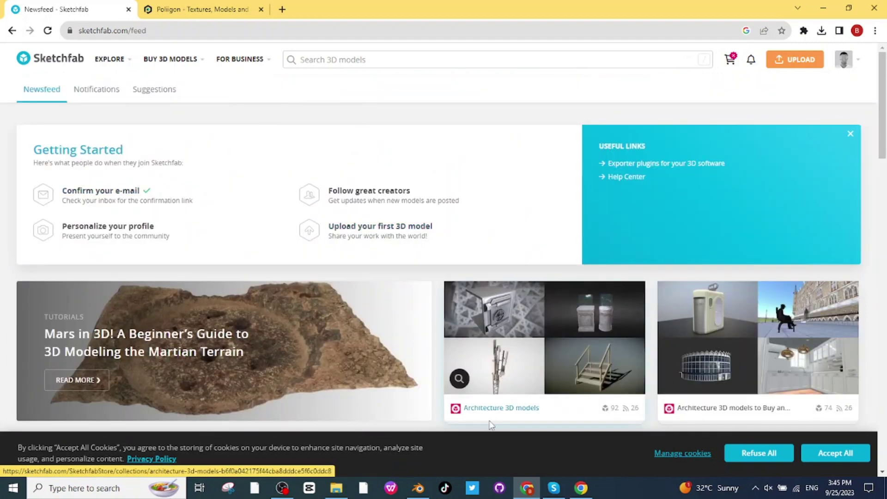
# - Switch to Blender and import CLASS SCHOOL DESK.glb from the Downloads folder as a glTF 2.0 model
pyautogui.click(419, 488)
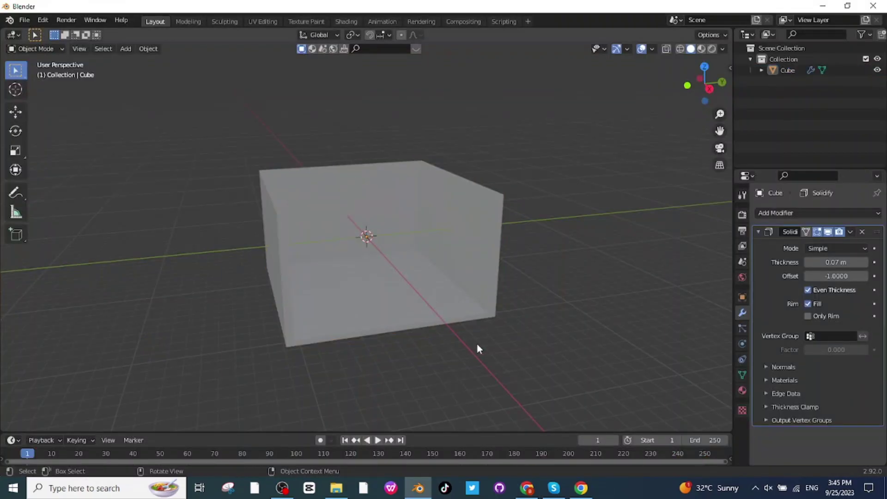
pyautogui.moveTo(477, 345)
pyautogui.mouseDown(button='middle')
pyautogui.moveTo(468, 333)
pyautogui.moveTo(477, 339)
pyautogui.mouseUp(button='middle')
pyautogui.click(25, 20)
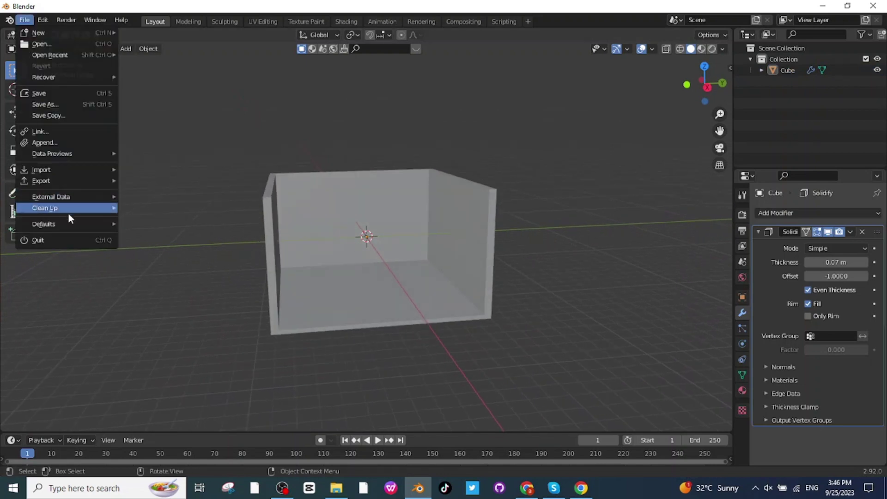
pyautogui.moveTo(53, 169)
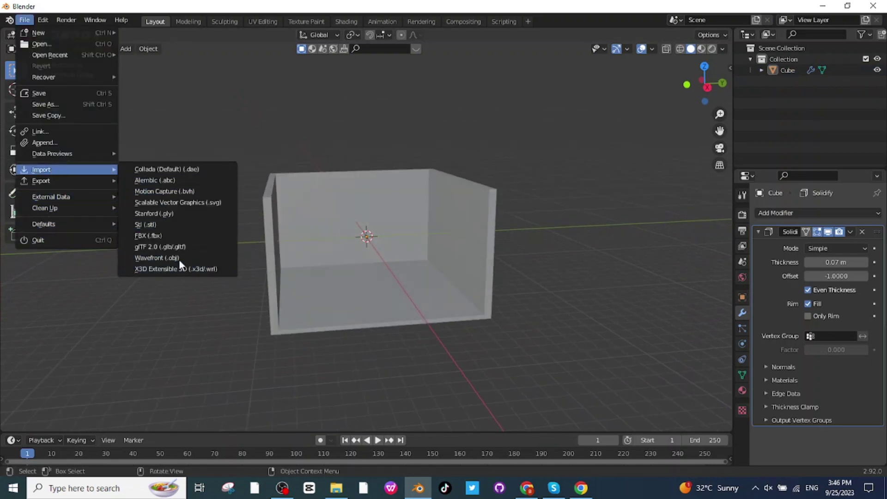
pyautogui.click(168, 248)
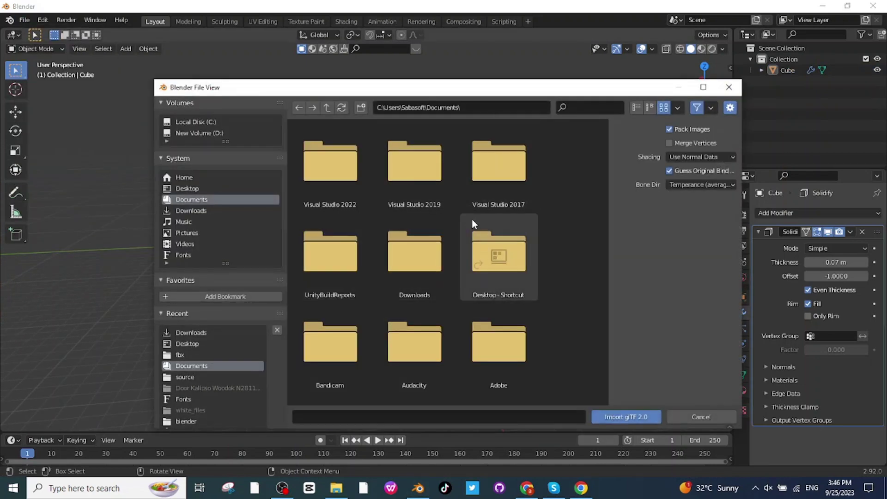
pyautogui.click(180, 211)
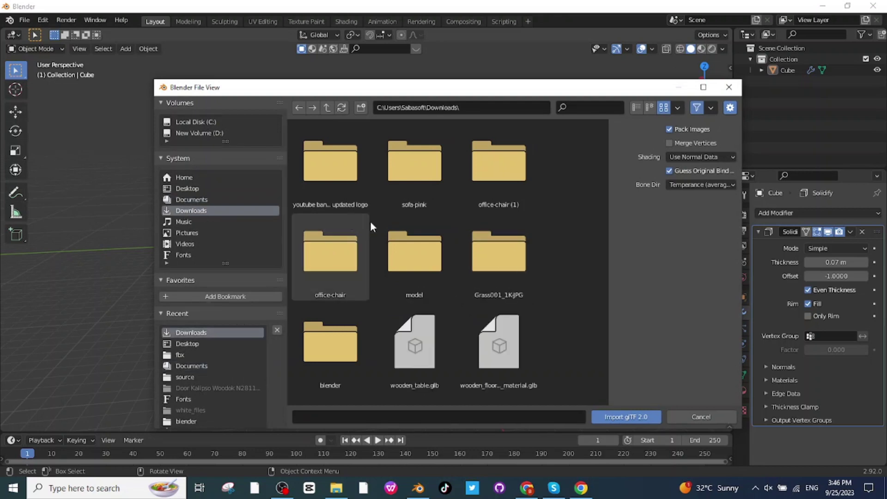
pyautogui.scroll(-5, 462, 259)
pyautogui.scroll(-2, 481, 298)
pyautogui.click(509, 185)
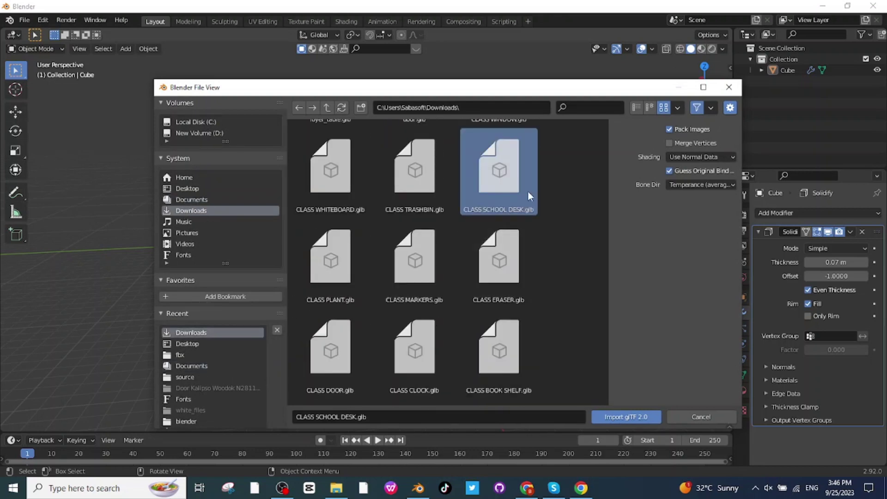
pyautogui.click(627, 418)
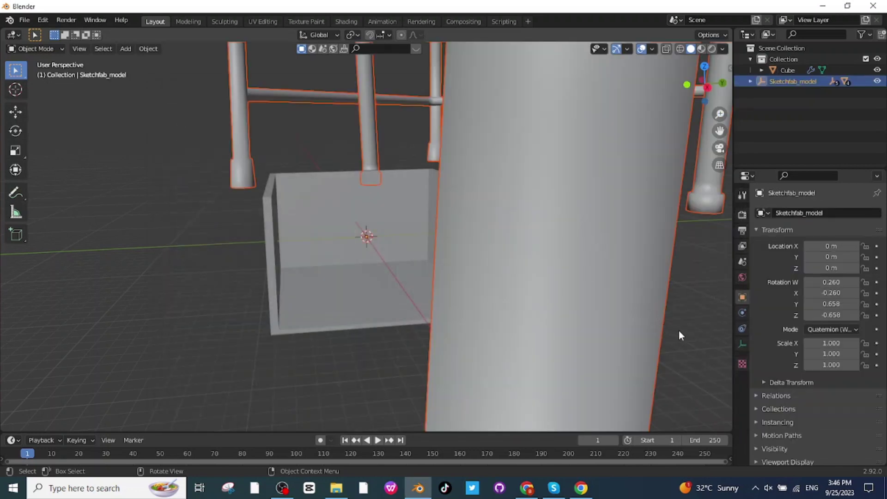
# - Scale the imported school desk down to about 0.047 and rotate it around the vertical axis inside the room
pyautogui.press('s')
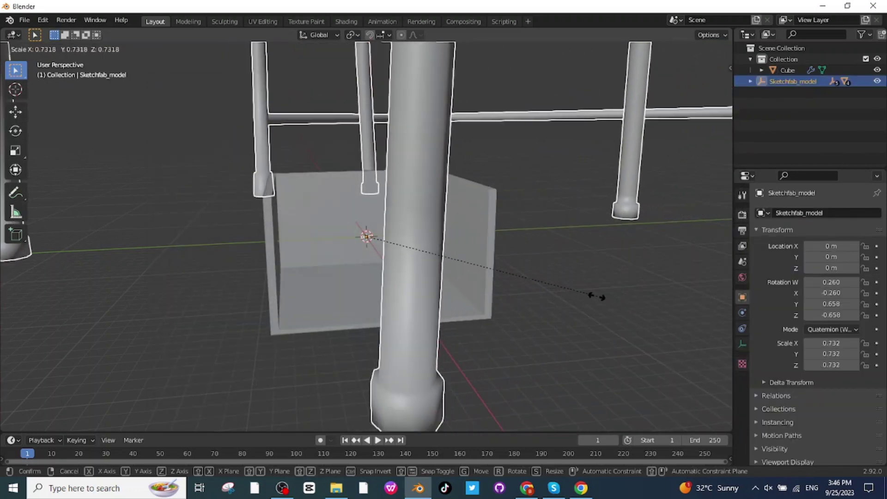
pyautogui.moveTo(379, 246); pyautogui.dragTo(362, 248)
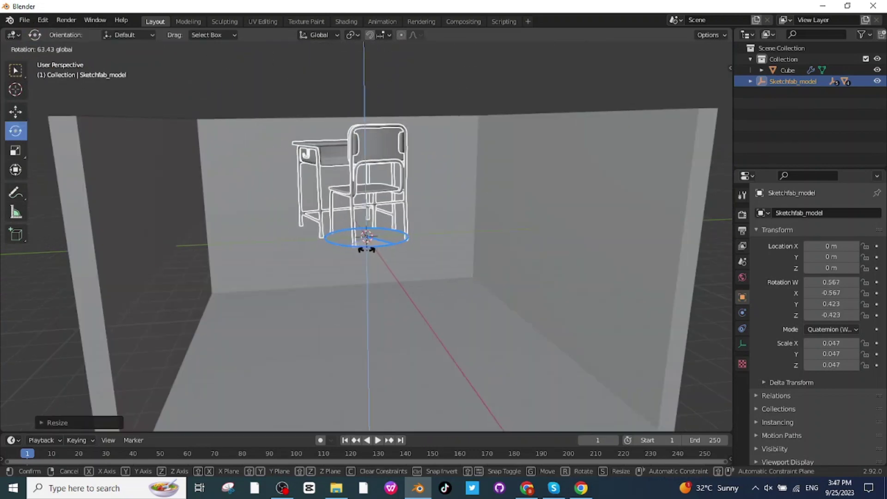
pyautogui.moveTo(362, 250); pyautogui.dragTo(360, 249)
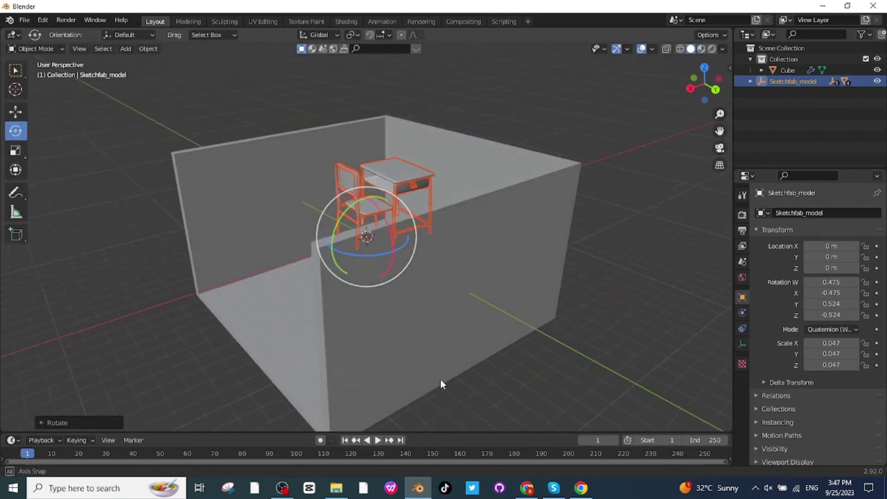
# - Move the desk onto the floor at the room's open front corner, about X 8.70, Y 6.34, Z -5.62 m, and scale it to about 0.029
pyautogui.moveTo(440, 379); pyautogui.dragTo(412, 375, button='middle')
pyautogui.click(16, 115)
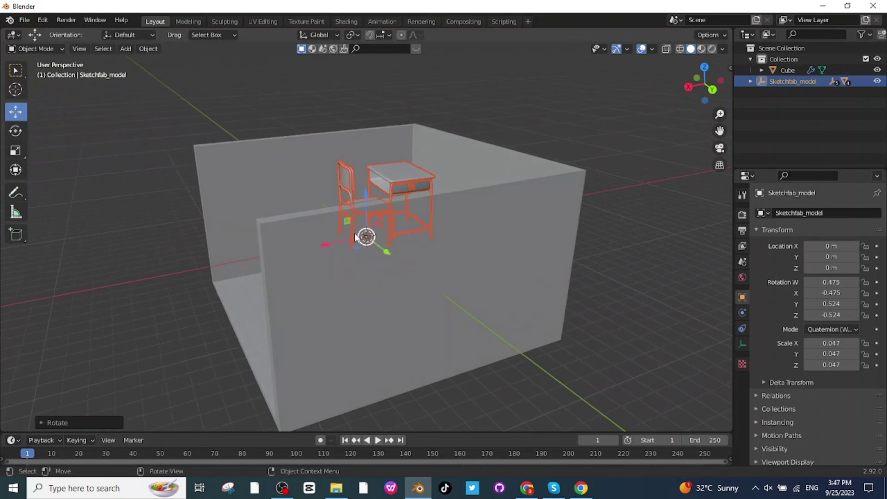
pyautogui.moveTo(325, 245); pyautogui.dragTo(249, 267)
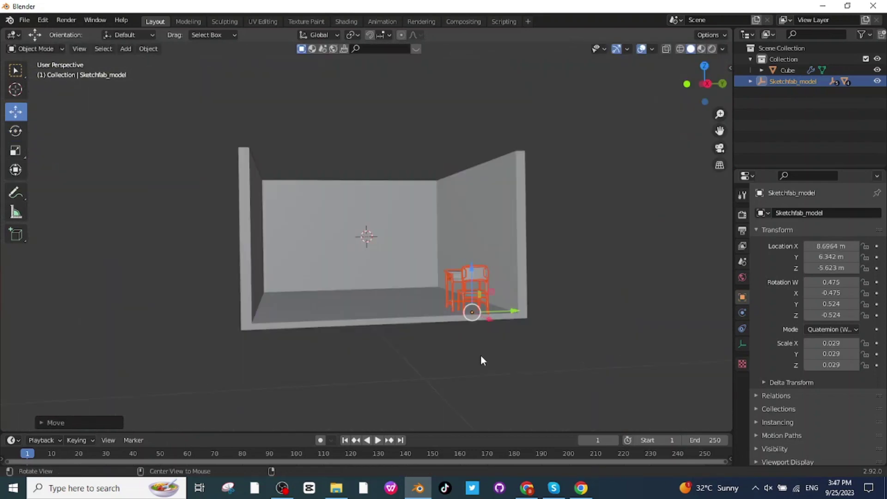
pyautogui.moveTo(480, 361); pyautogui.dragTo(501, 376, button='middle')
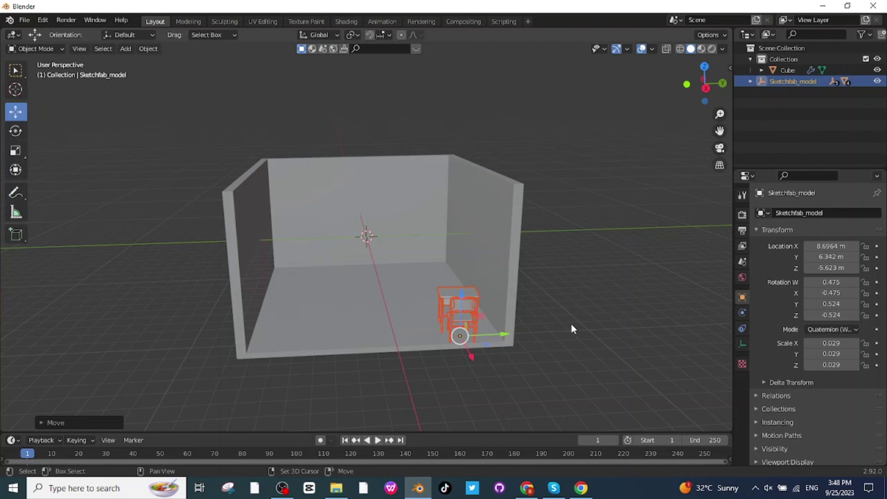
# - Duplicate the desk three times along the Y axis at about 3.3 m spacing and centre the row of four between the side walls
pyautogui.hotkey('shift', 'd')
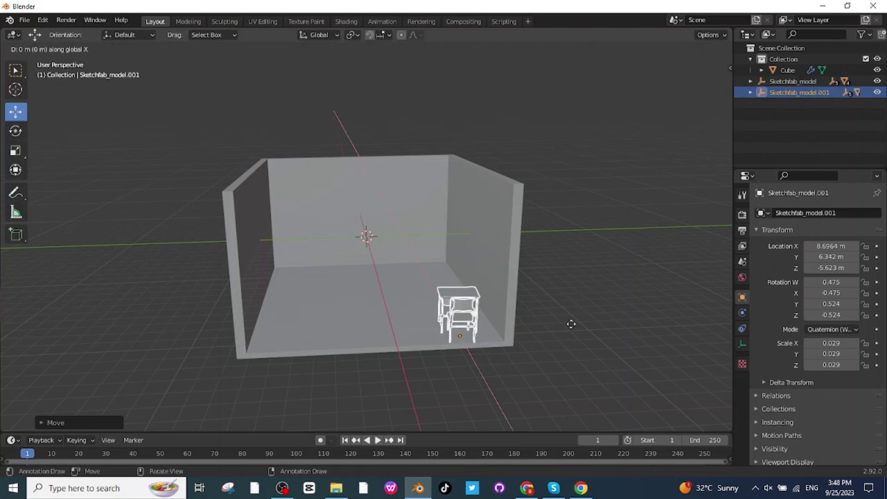
pyautogui.press('y')
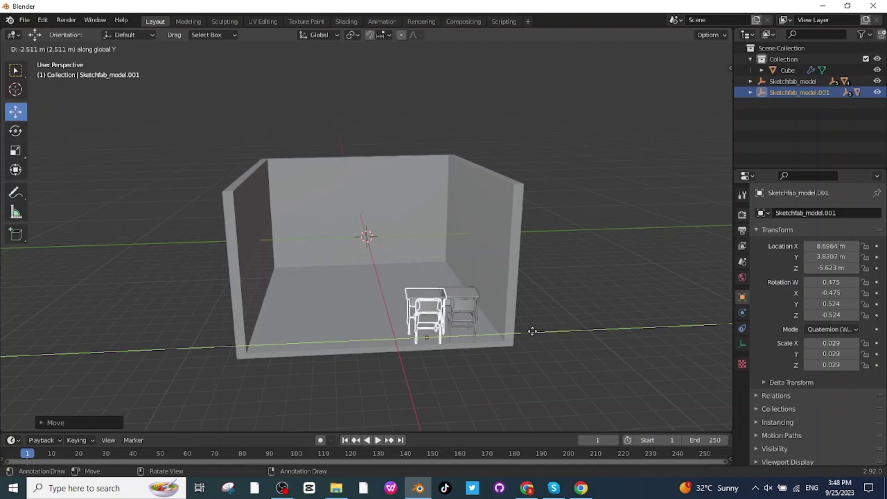
pyautogui.click(528, 332)
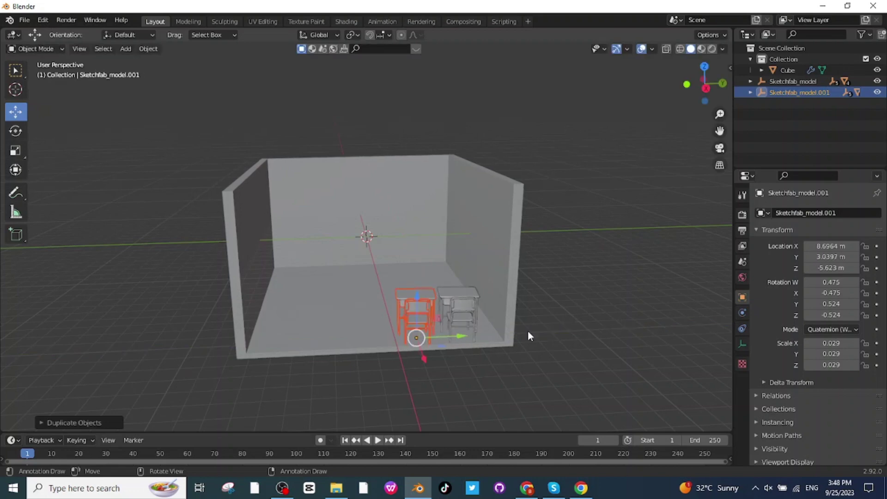
pyautogui.hotkey('shift', 'd')
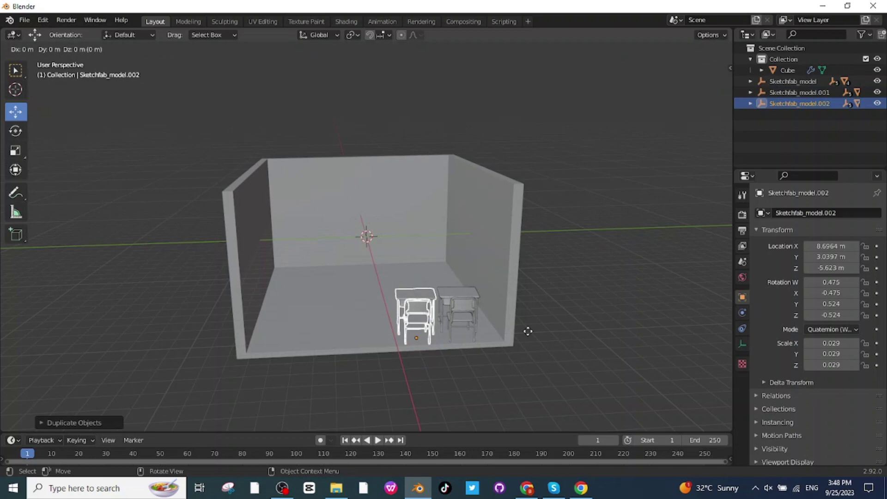
pyautogui.press('y')
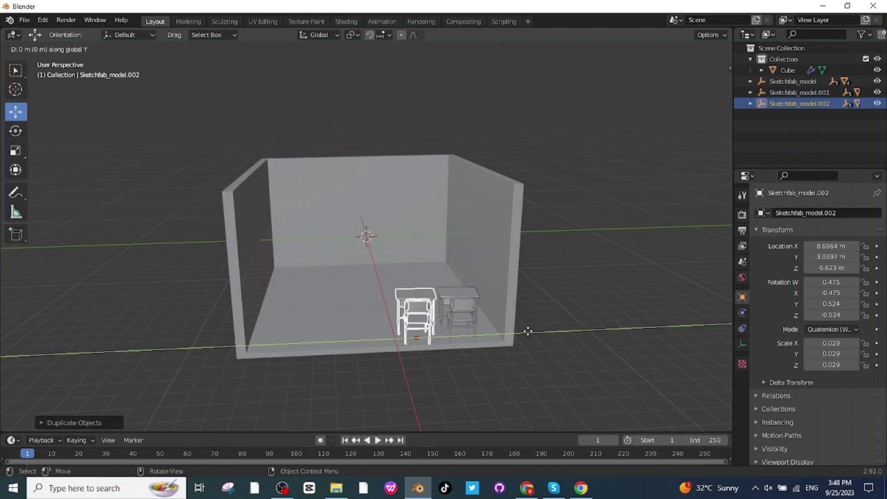
pyautogui.click(484, 339)
pyautogui.hotkey('shift', 'd')
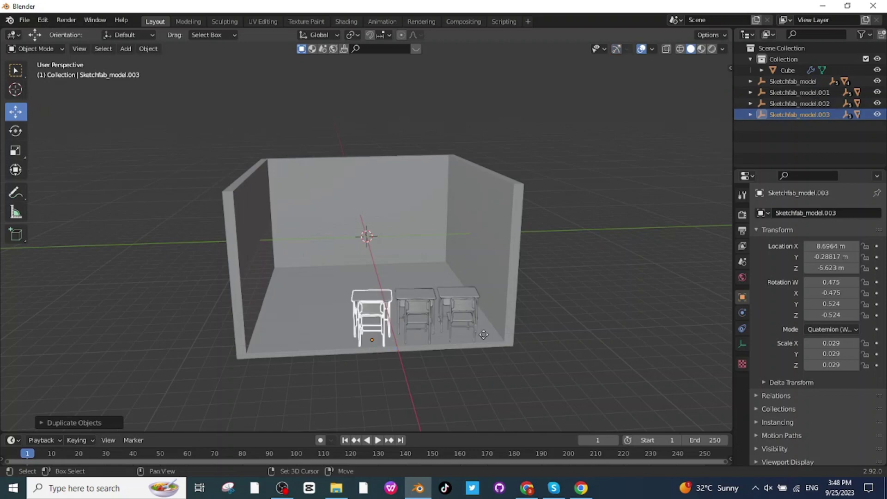
pyautogui.press('y')
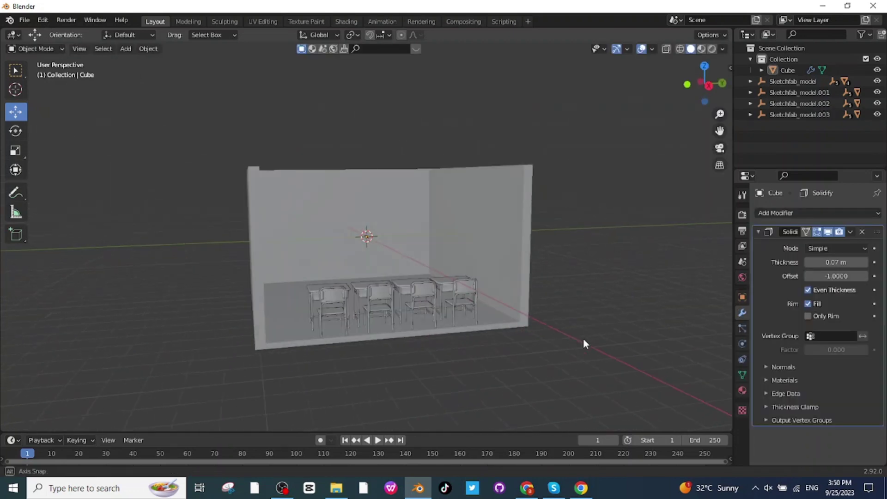
pyautogui.moveTo(584, 338); pyautogui.dragTo(563, 357, button='middle')
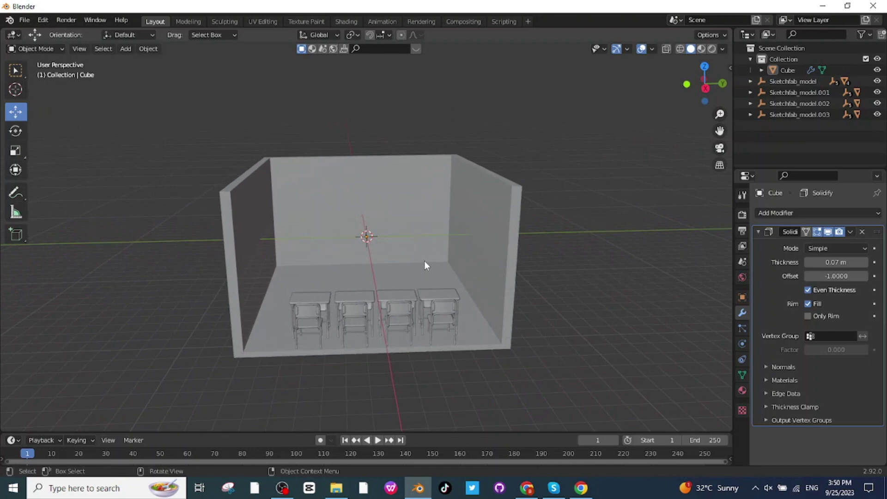
# - Hide the room box to leave only the row of desks in the viewport
pyautogui.click(413, 263)
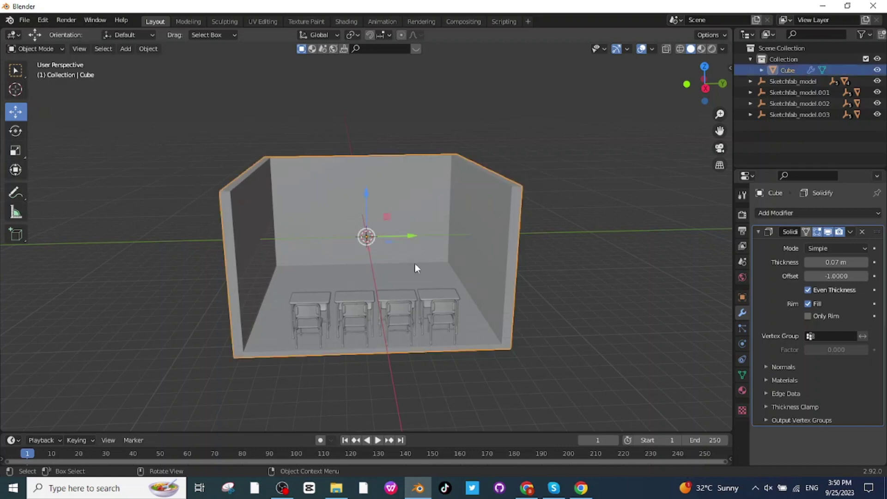
pyautogui.press('h')
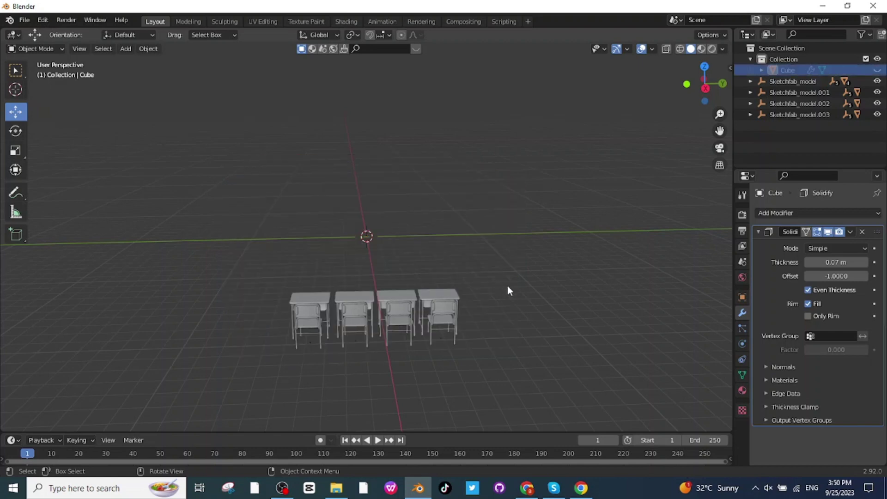
pyautogui.moveTo(484, 346); pyautogui.dragTo(487, 356, button='middle')
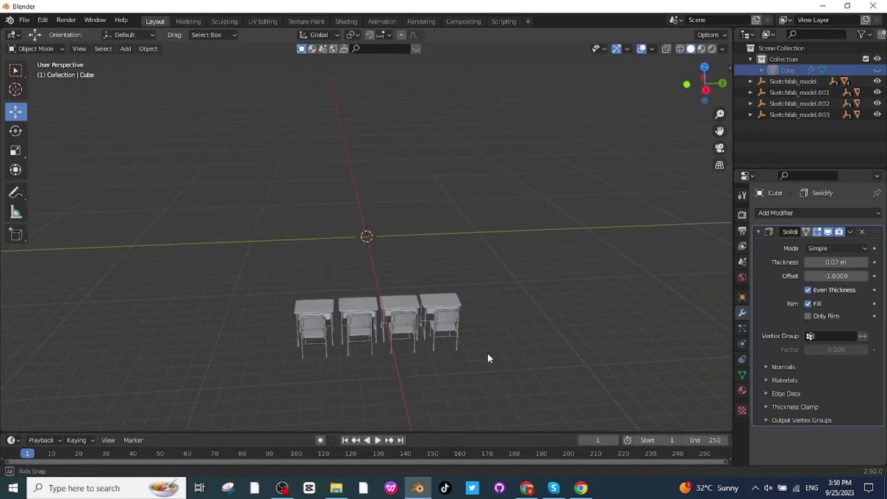
# - Duplicate all four desks along the X axis and adjust the spacing to form a second row in front of their desktops
pyautogui.click(318, 322)
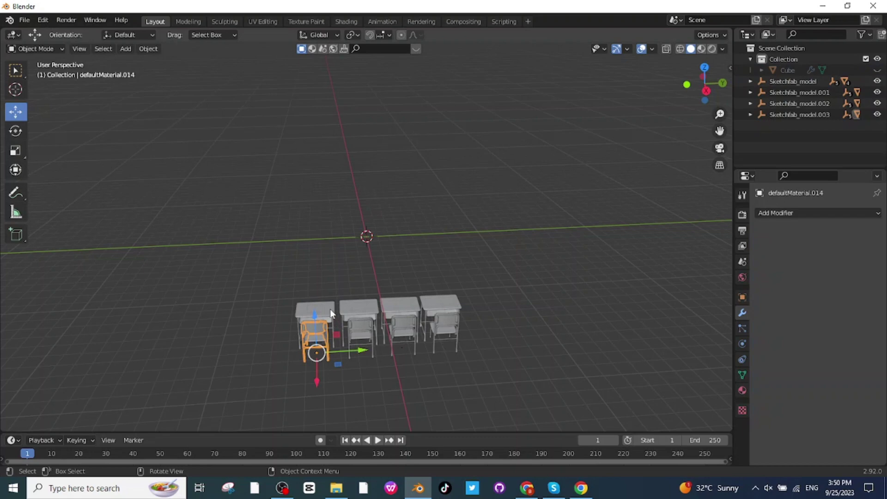
pyautogui.press('a')
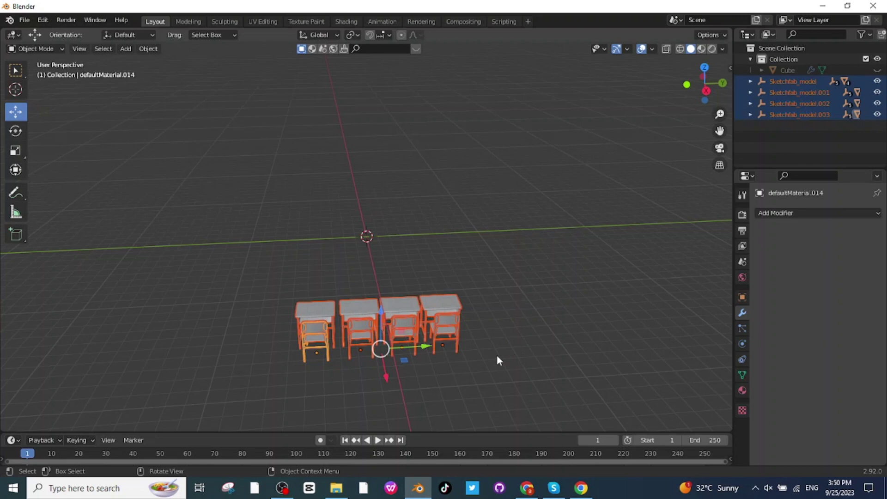
pyautogui.hotkey('shift', 'd')
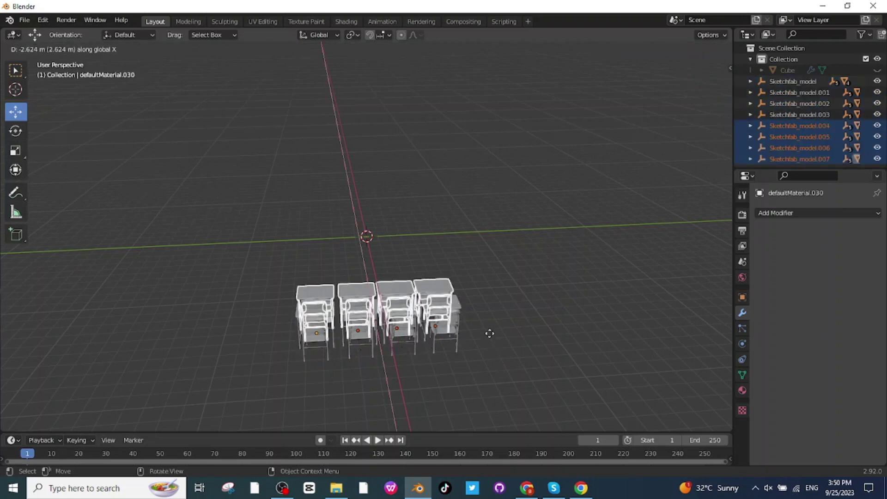
pyautogui.moveTo(308, 298); pyautogui.dragTo(296, 304)
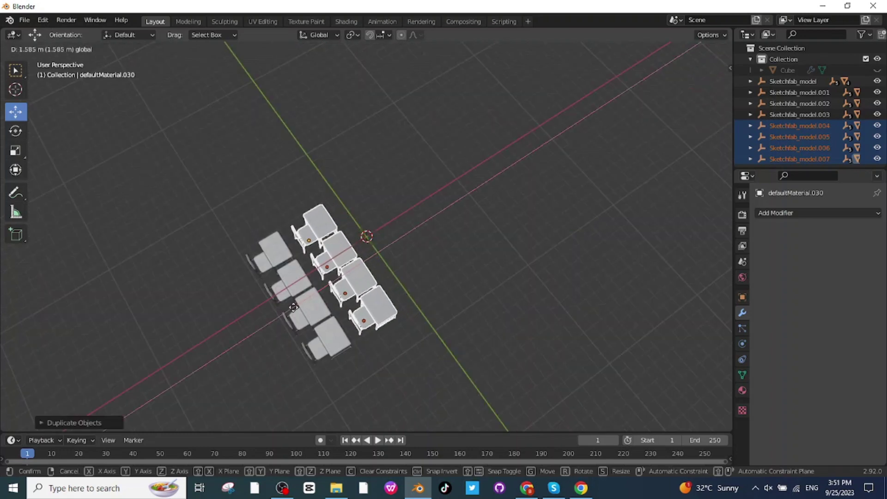
# - Finish placing the second row of desks, and duplicate it twice along X with the last row offset about 4.84 m, making four rows
pyautogui.click(401, 306)
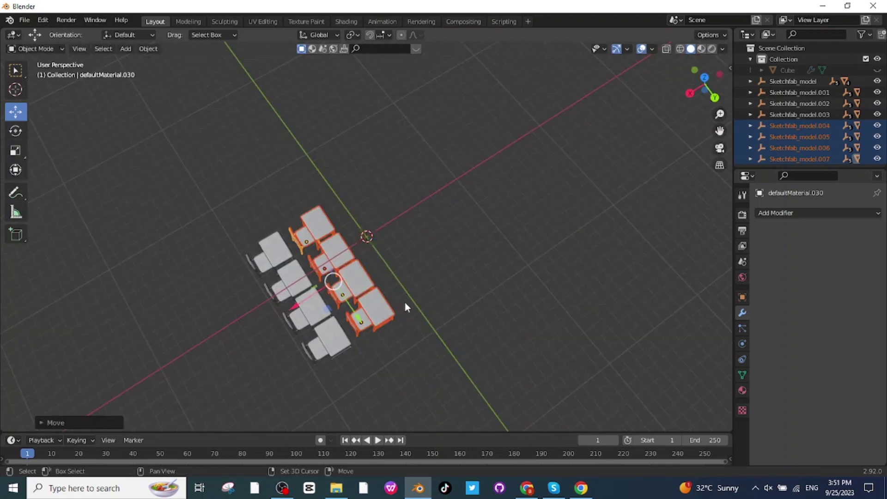
pyautogui.hotkey('shift', 'd')
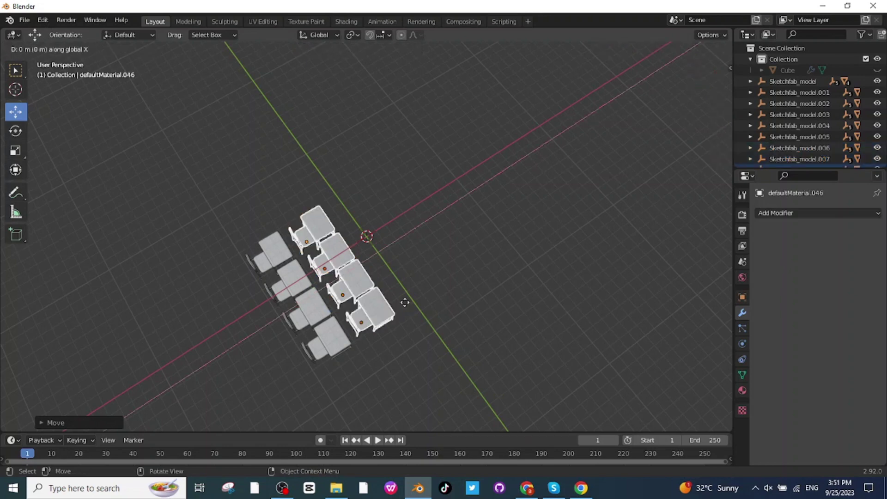
pyautogui.click(454, 293)
pyautogui.hotkey('shift', 'd')
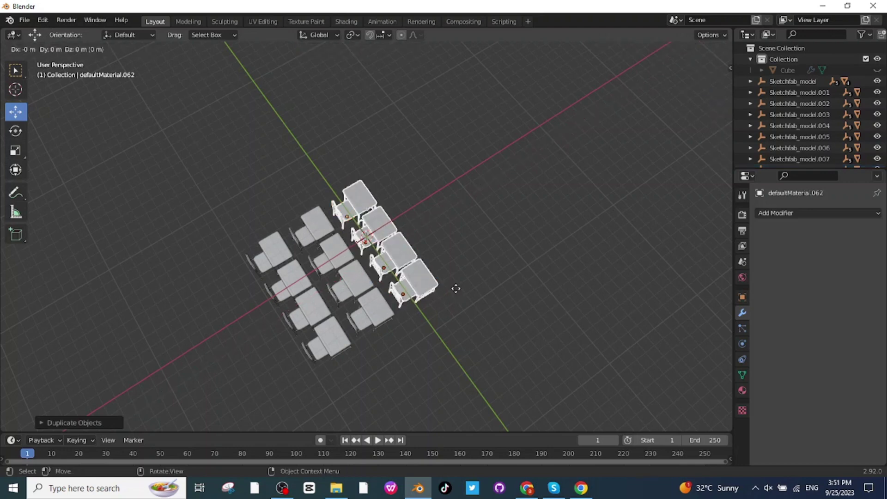
pyautogui.press('x')
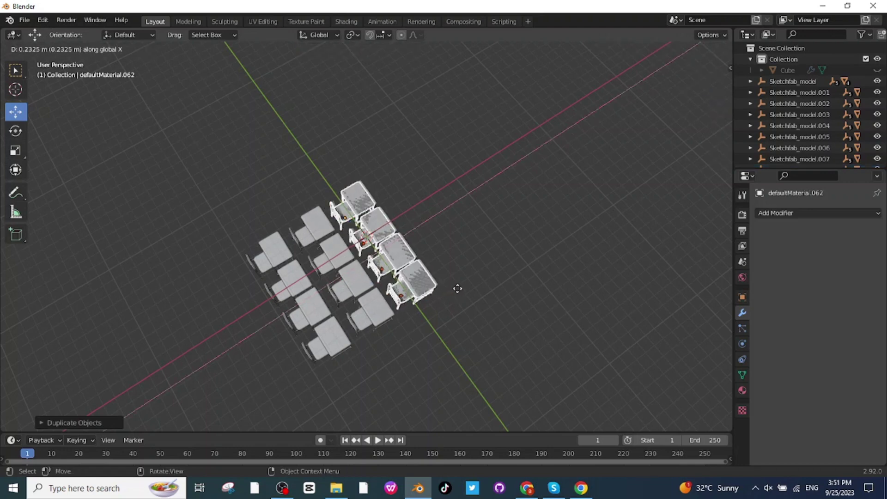
pyautogui.click(502, 275)
# - Unhide the room box around the desks and select it
pyautogui.moveTo(501, 275); pyautogui.dragTo(421, 181, button='middle')
pyautogui.hotkey('alt', 'h')
pyautogui.click(420, 181)
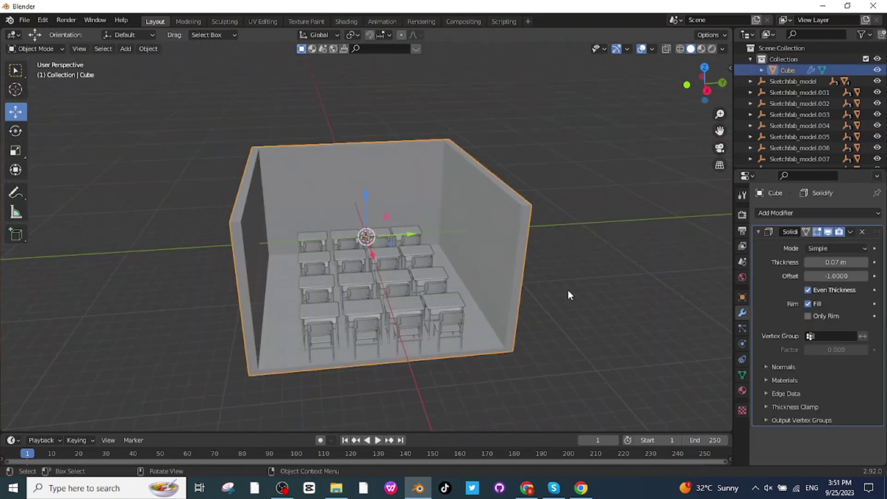
# - Set the room box's X scale to 14 and move it along the X axis to about -3.54 m
pyautogui.click(743, 297)
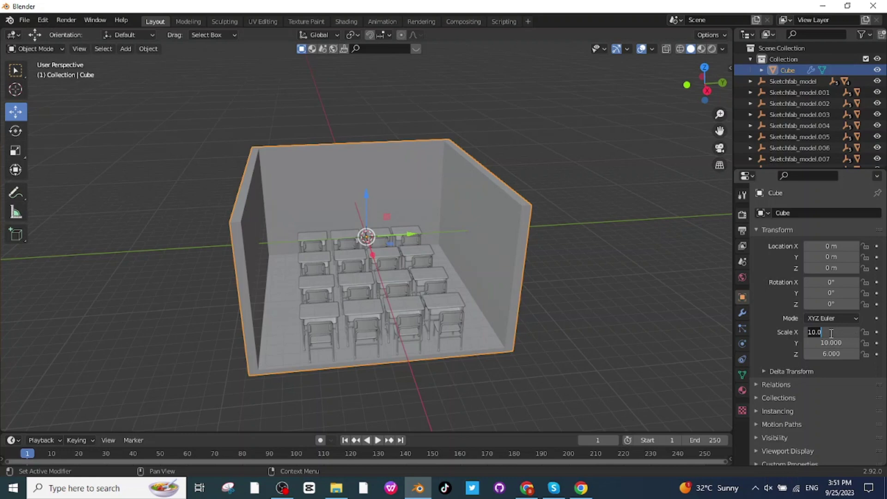
pyautogui.click(804, 334)
pyautogui.write('14')
pyautogui.press('Return')
pyautogui.moveTo(496, 235); pyautogui.dragTo(647, 214, button='middle')
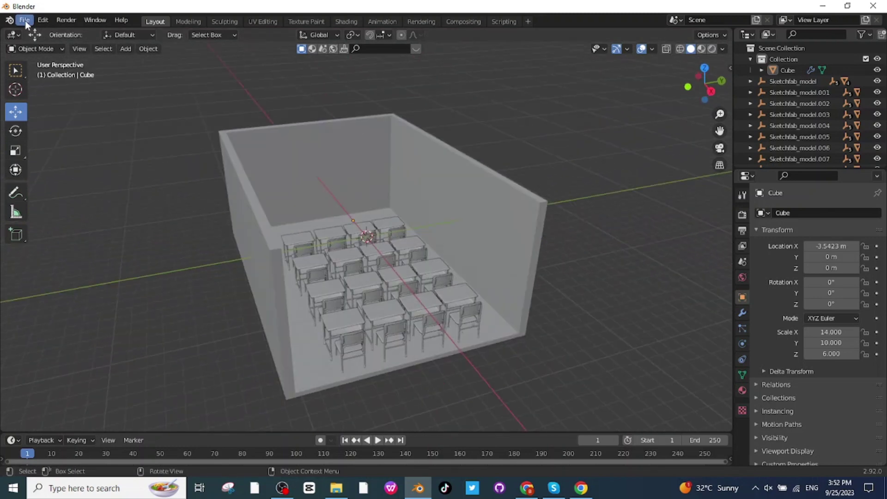
# - Import the glTF model CLASS SCHOOL DESK.glb from the Downloads folder and scale it down to about 0.094
pyautogui.click(25, 20)
pyautogui.moveTo(52, 174)
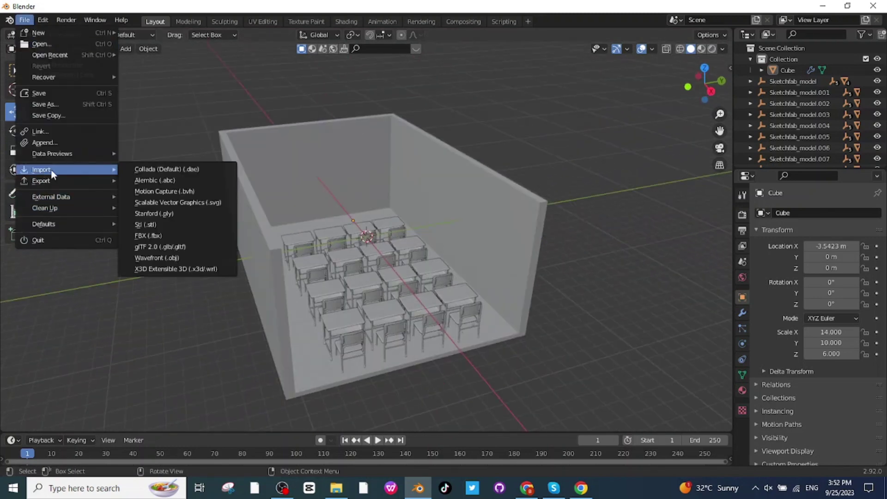
pyautogui.click(174, 247)
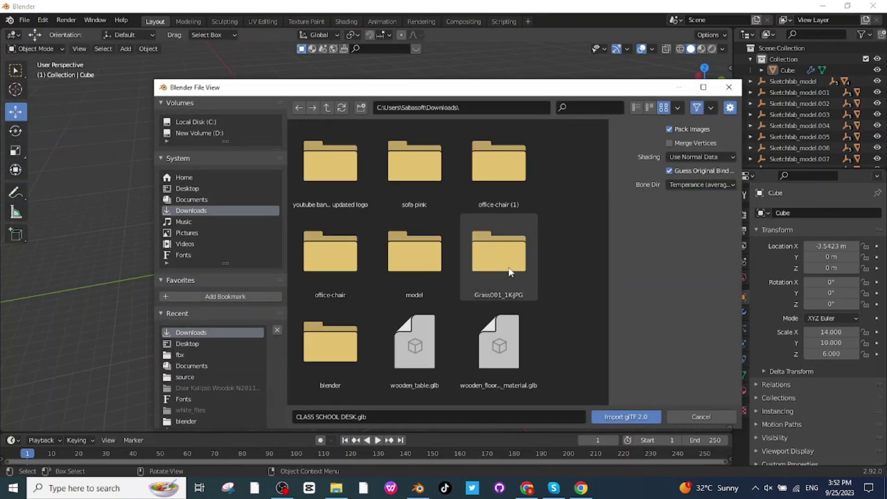
pyautogui.scroll(-6, 510, 272)
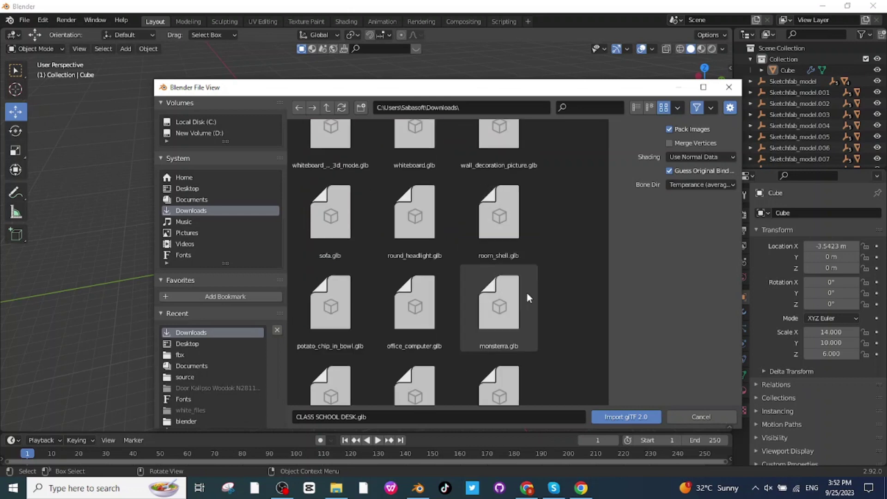
pyautogui.scroll(-5, 517, 259)
pyautogui.click(620, 417)
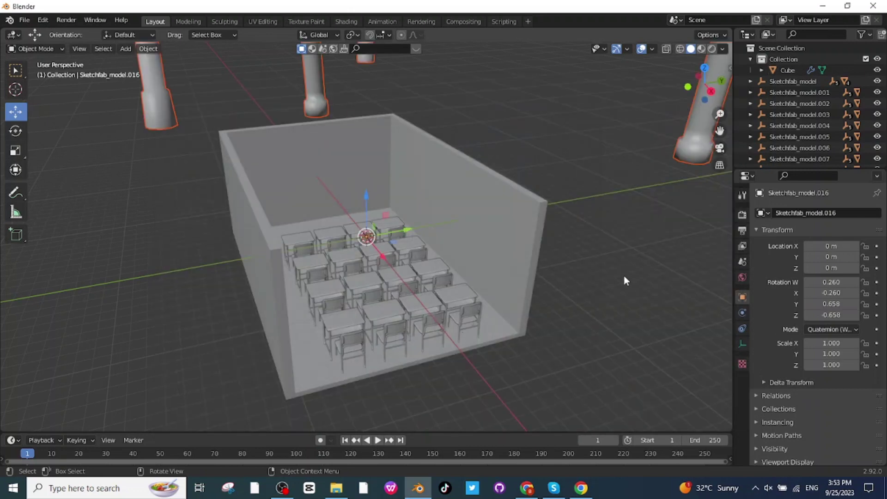
pyautogui.press('s')
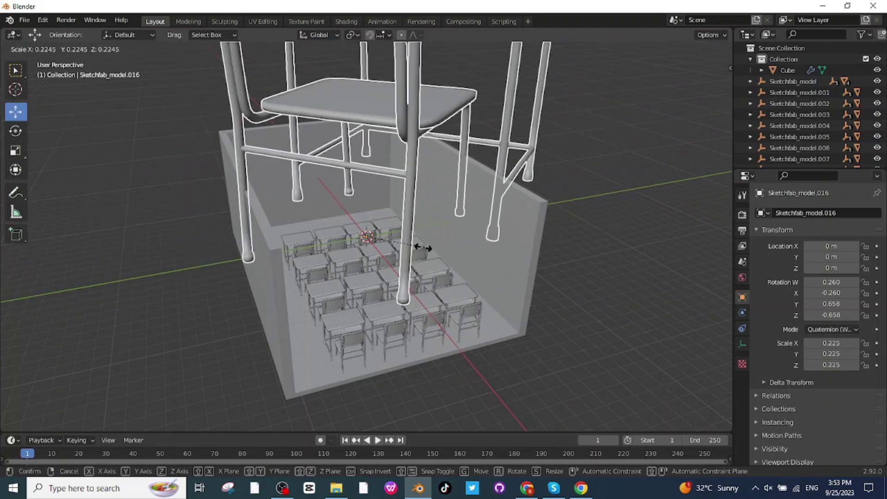
pyautogui.click(390, 241)
# - Delete the chair's seat, backrest and metal frame from the imported model, keeping only the desk
pyautogui.moveTo(614, 316); pyautogui.dragTo(578, 312, button='middle')
pyautogui.click(373, 187)
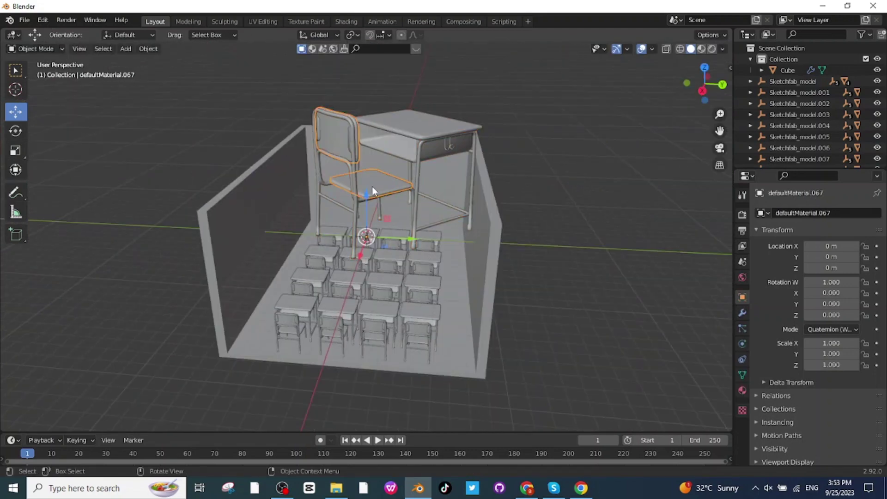
pyautogui.press('Delete')
pyautogui.click(355, 186)
pyautogui.press('Delete')
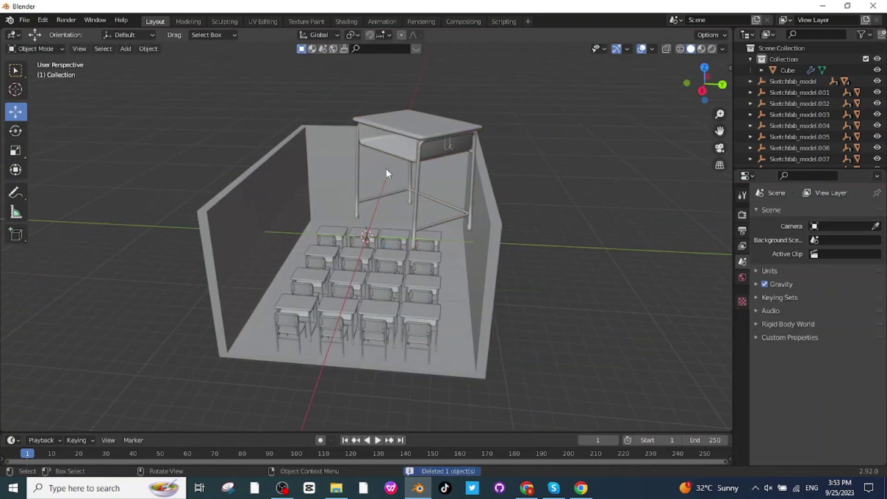
# - Select the whole desk model and stretch it along global X and Y into a wide table, scaled about 0.208, 0.097, 0.201
pyautogui.click(421, 131)
pyautogui.moveTo(421, 135); pyautogui.dragTo(559, 204, button='middle')
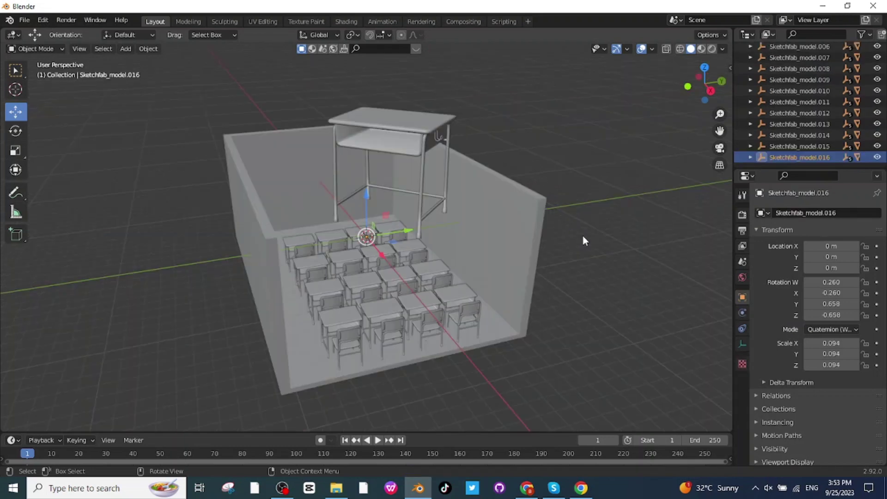
pyautogui.press('s')
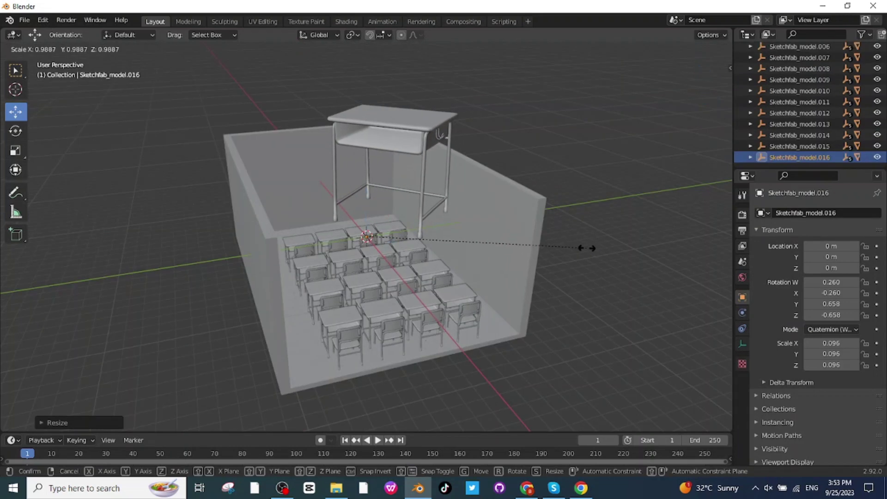
pyautogui.press('x')
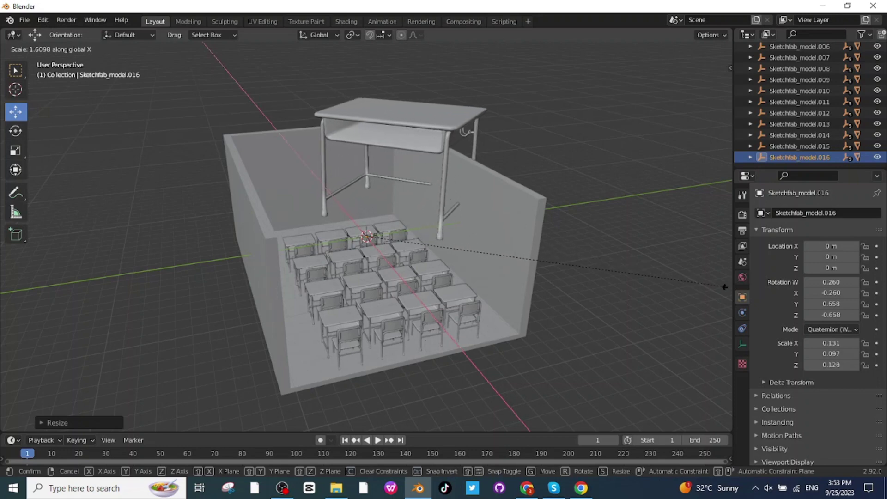
pyautogui.click(606, 310)
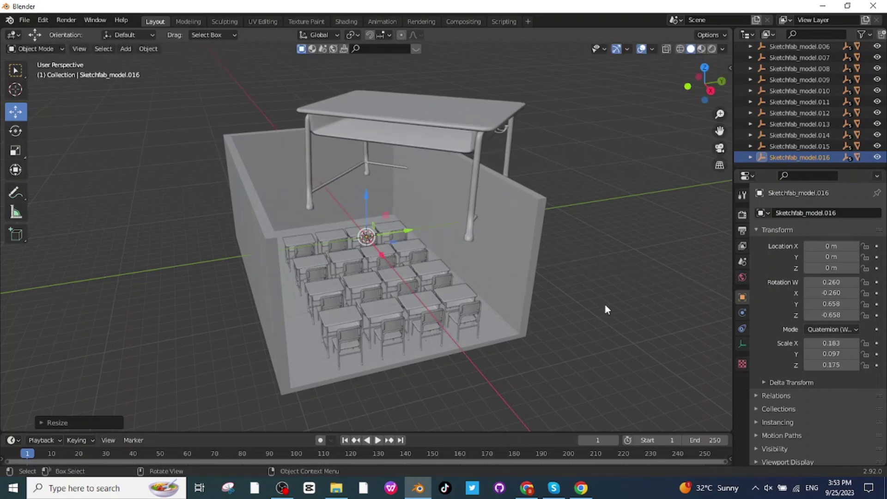
pyautogui.press('s')
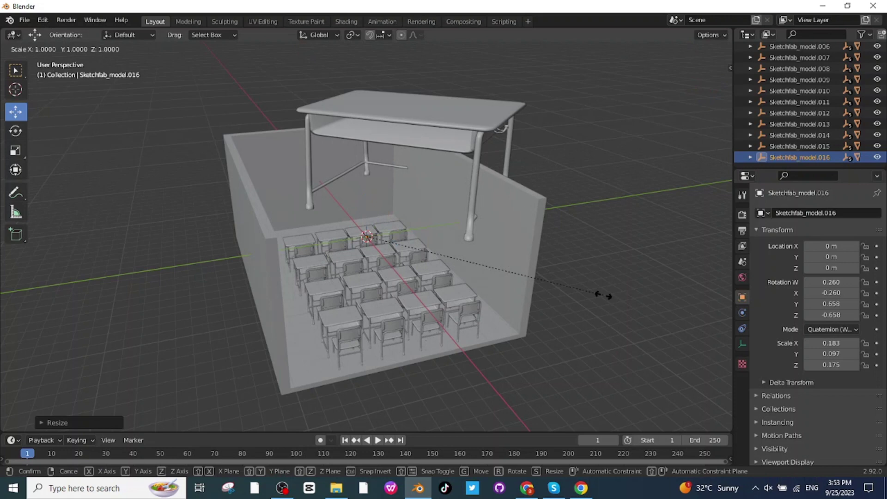
pyautogui.hotkey('shift', 'z')
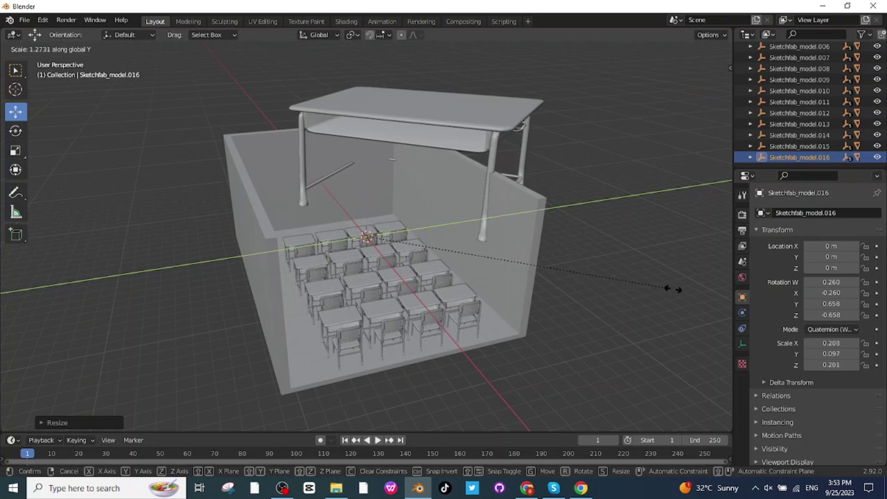
pyautogui.click(666, 294)
# - Straighten and shrink the table to about 0.071, 0.025, 0.068 and place it before the desk rows at about X -8.68, Z -4.97 m
pyautogui.moveTo(667, 289); pyautogui.dragTo(611, 277, button='middle')
pyautogui.press('s')
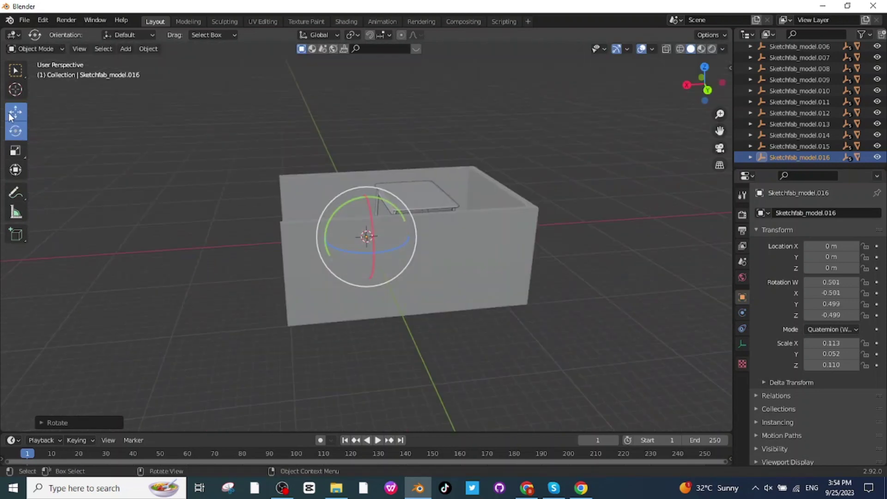
pyautogui.click(11, 115)
pyautogui.moveTo(324, 239); pyautogui.dragTo(373, 238)
pyautogui.moveTo(446, 245); pyautogui.dragTo(559, 273, button='middle')
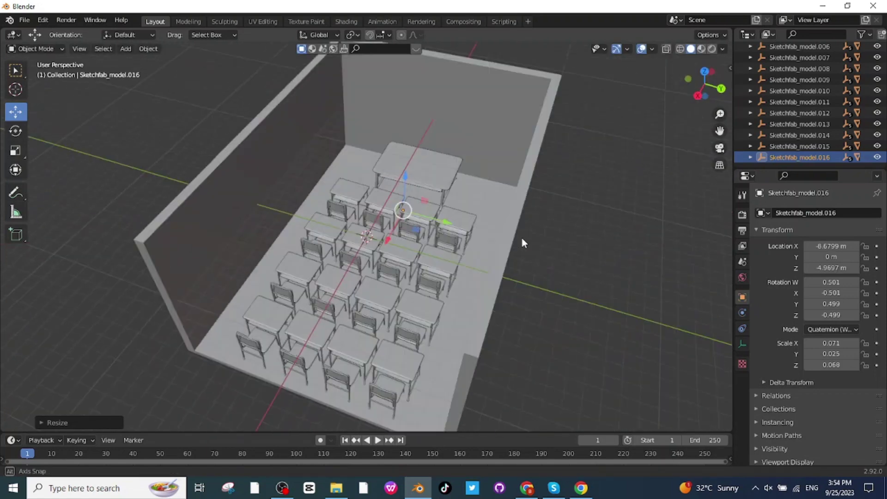
pyautogui.moveTo(521, 239); pyautogui.dragTo(468, 241, button='middle')
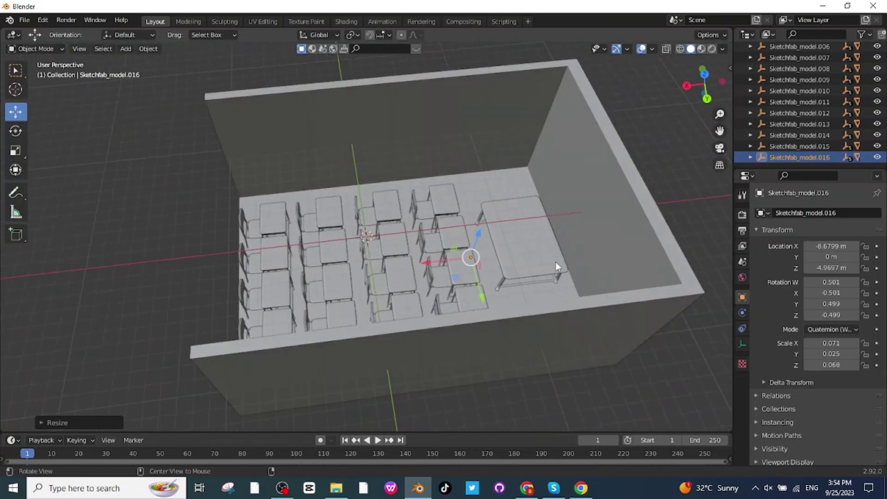
pyautogui.moveTo(556, 262); pyautogui.dragTo(613, 209, button='middle')
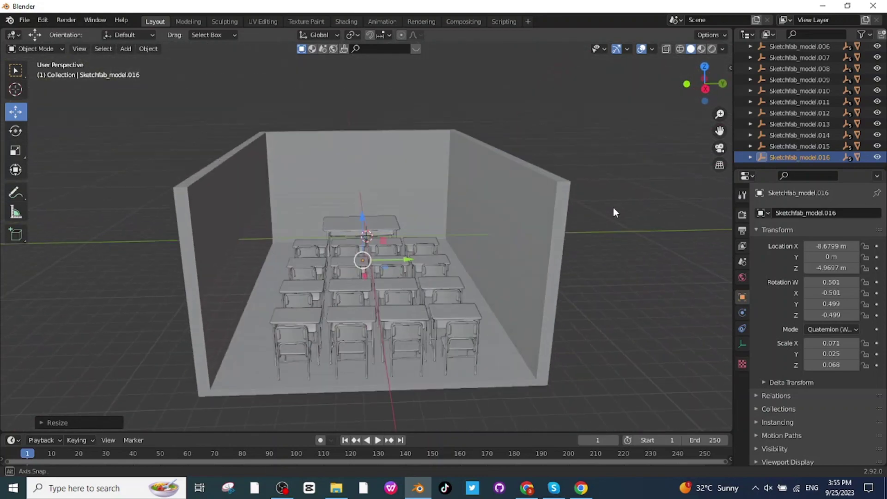
pyautogui.click(145, 134)
# - Import the whiteboard glTF model from the Downloads folder
pyautogui.click(24, 20)
pyautogui.moveTo(68, 171)
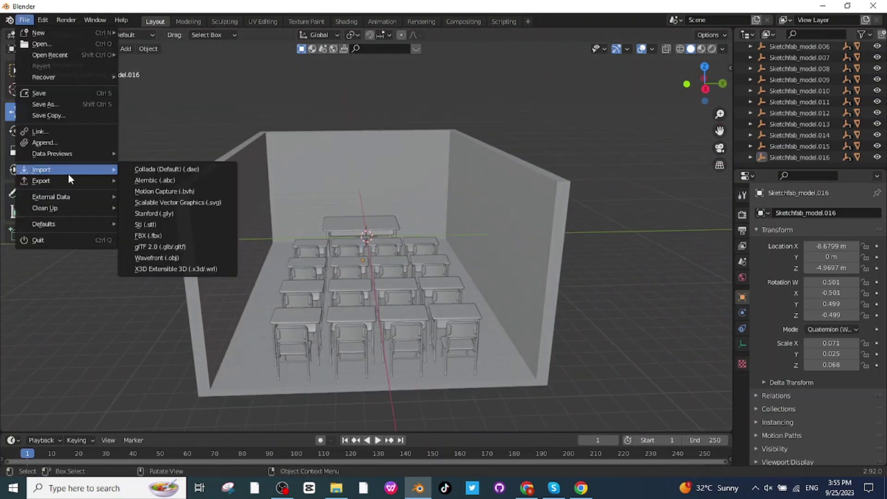
pyautogui.click(166, 251)
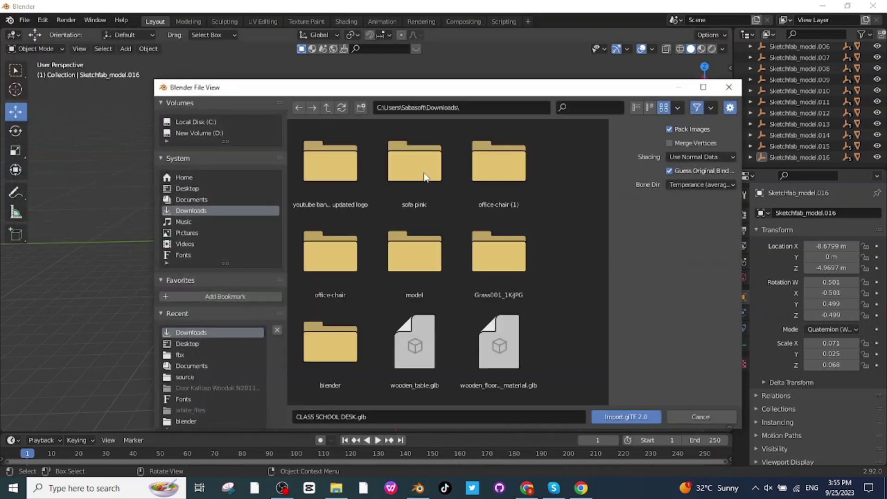
pyautogui.scroll(-6, 478, 312)
pyautogui.scroll(-5, 479, 318)
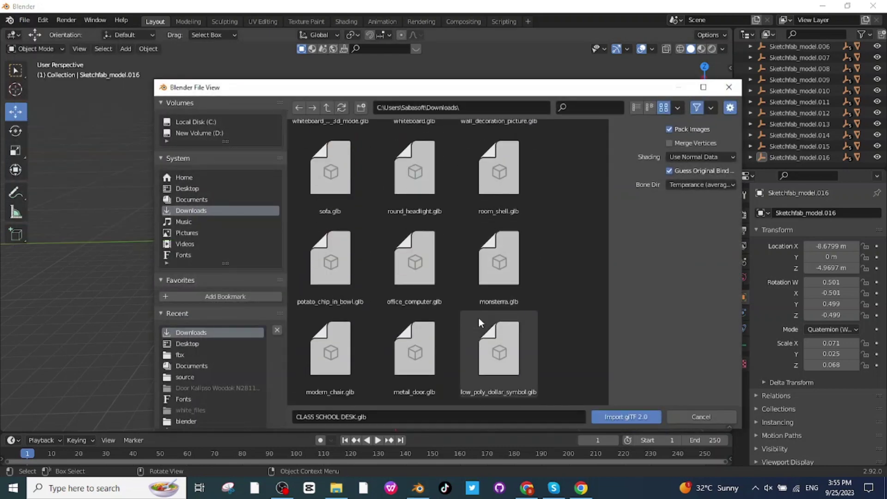
pyautogui.click(626, 416)
# - Scale the whiteboard to about 0.041 and rotate it about the vertical axis to face the desks
pyautogui.press('s')
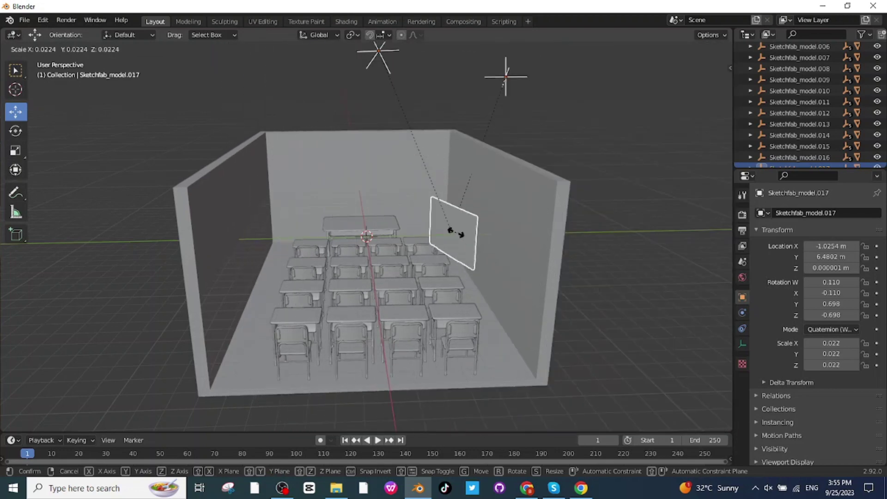
pyautogui.click(459, 234)
pyautogui.click(16, 132)
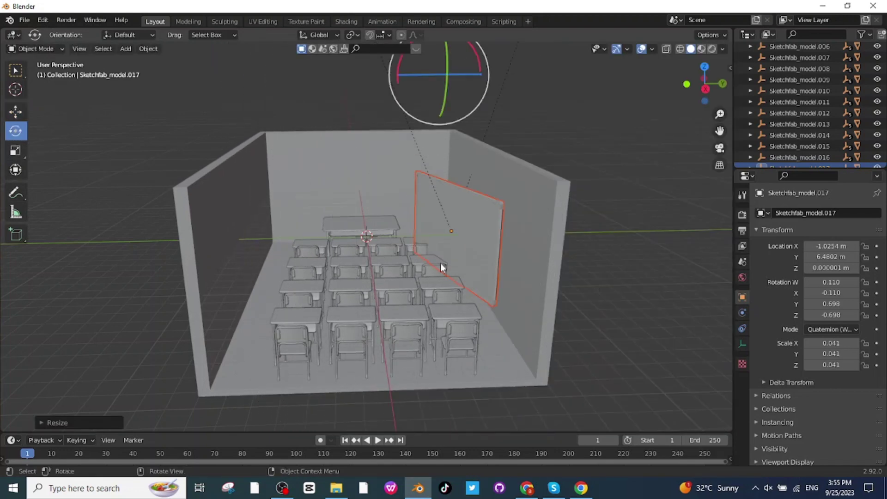
pyautogui.moveTo(470, 72); pyautogui.dragTo(466, 75)
pyautogui.moveTo(465, 76); pyautogui.dragTo(453, 76)
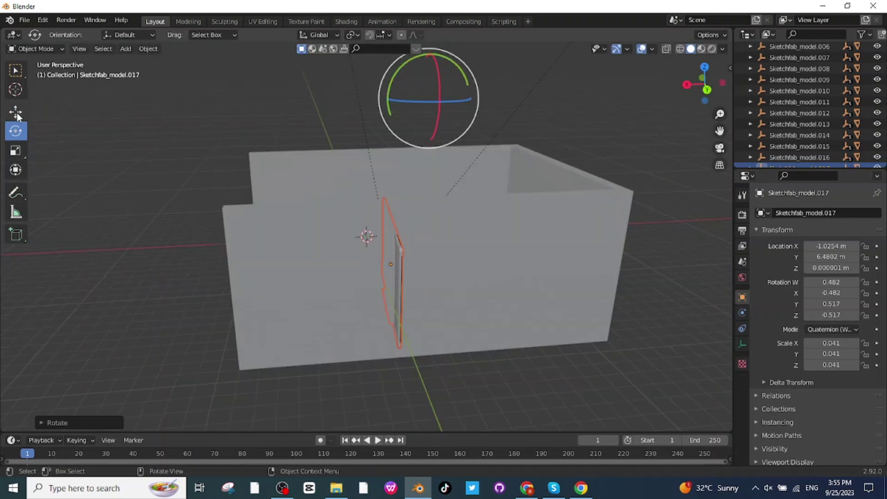
# - Mount the whiteboard on the wall behind the table at about X -16.22, Y -0.21, Z 1.79 m, with viewport overlays turned off
pyautogui.click(17, 114)
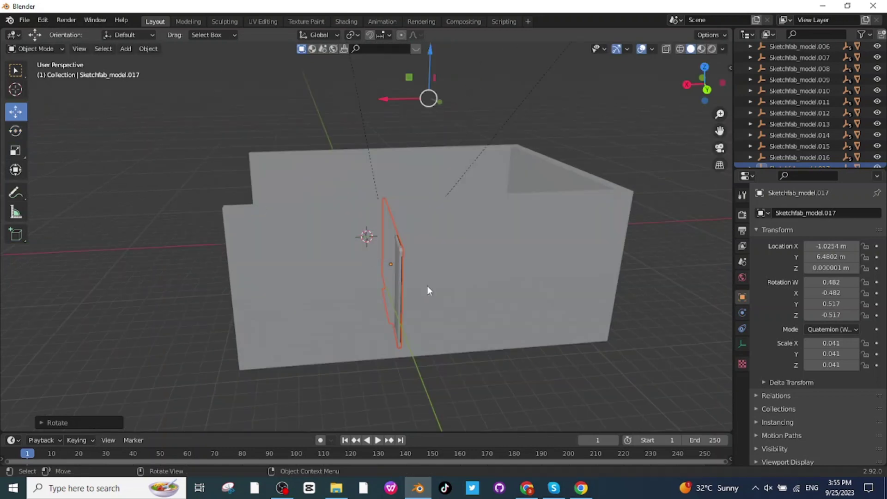
pyautogui.moveTo(382, 100); pyautogui.dragTo(584, 137)
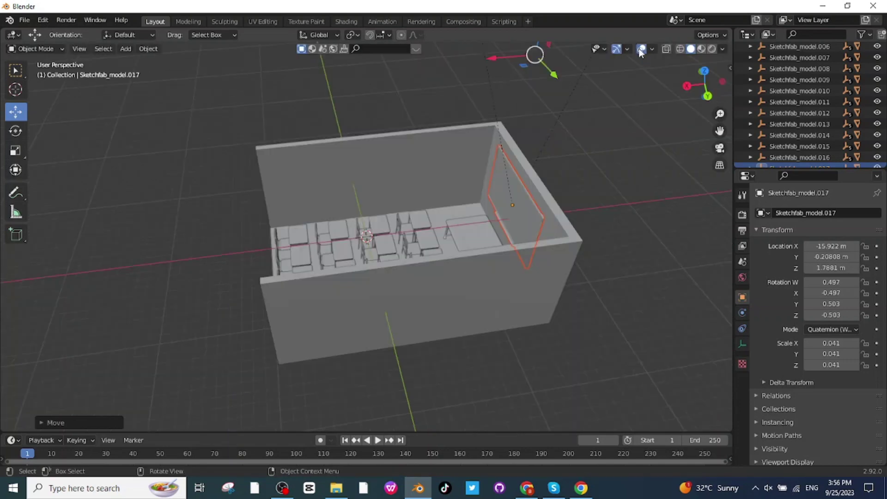
pyautogui.click(640, 49)
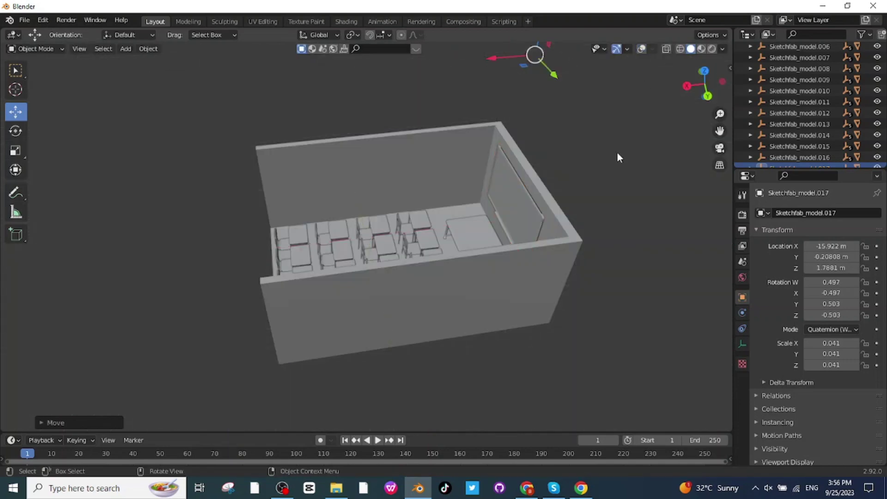
pyautogui.scroll(-1, 601, 154)
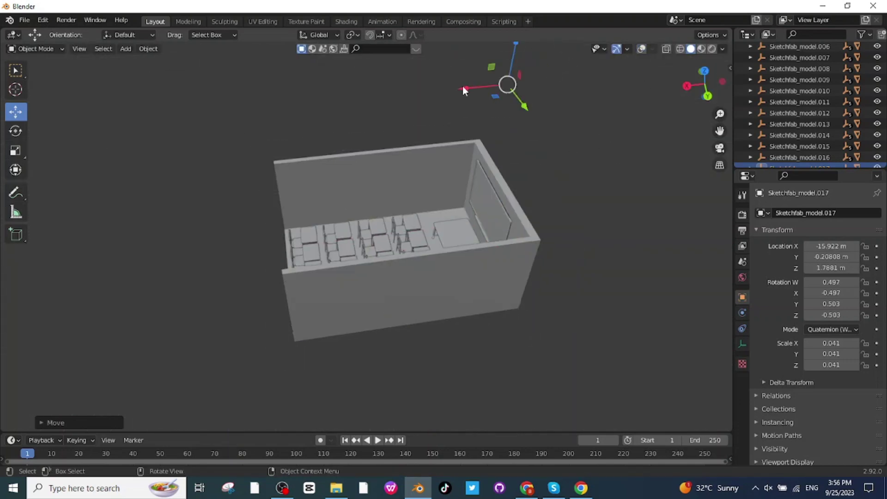
pyautogui.moveTo(462, 86); pyautogui.dragTo(467, 85)
pyautogui.scroll(4, 682, 212)
pyautogui.scroll(-2, 692, 229)
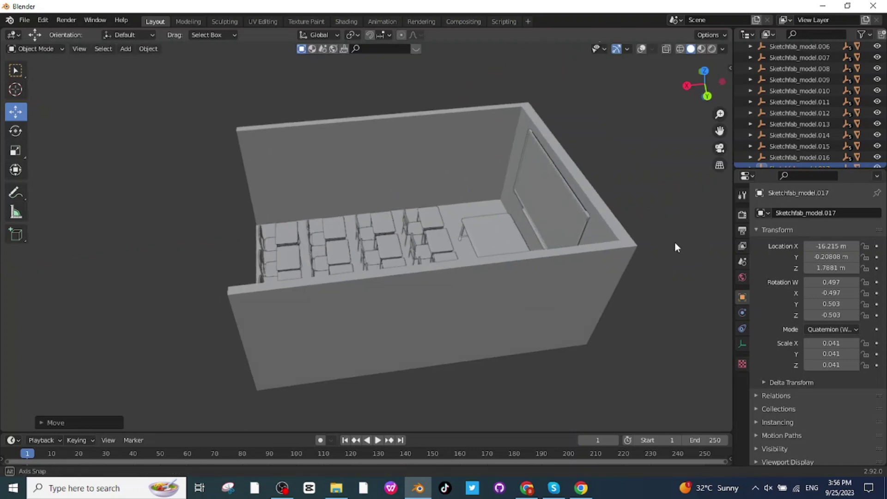
# - Import the CLASS WINDOW glTF model from the Downloads folder
pyautogui.moveTo(675, 243); pyautogui.dragTo(583, 145, button='middle')
pyautogui.moveTo(565, 246); pyautogui.dragTo(543, 291, button='middle')
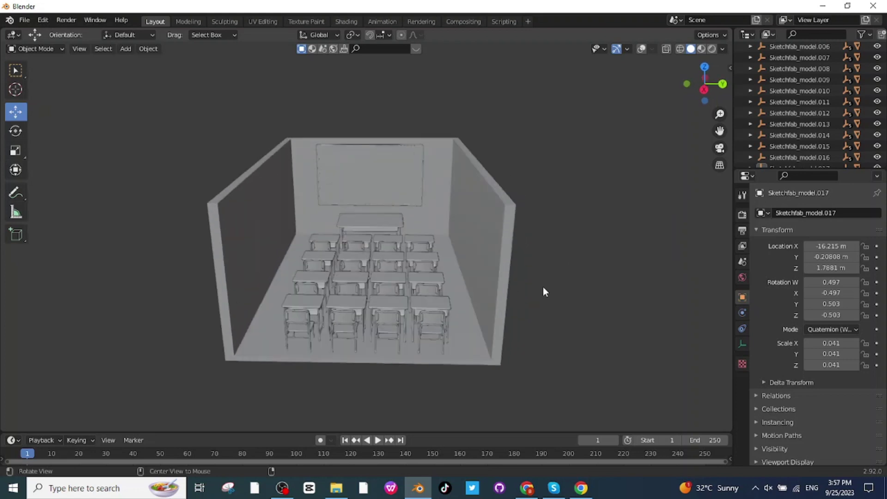
pyautogui.click(25, 21)
pyautogui.moveTo(51, 170)
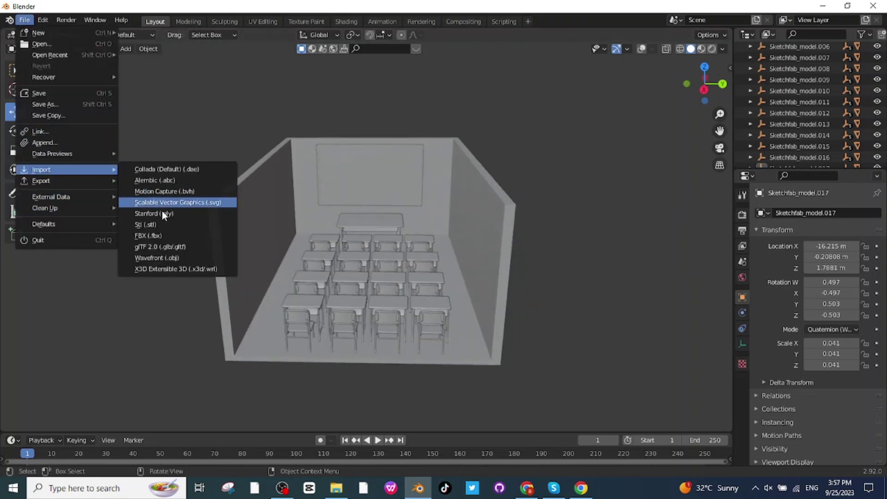
pyautogui.click(154, 245)
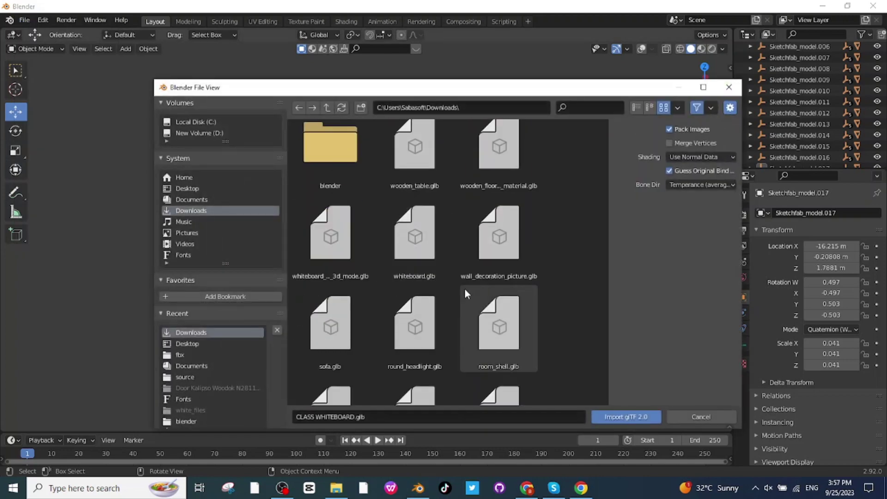
pyautogui.scroll(-10, 464, 292)
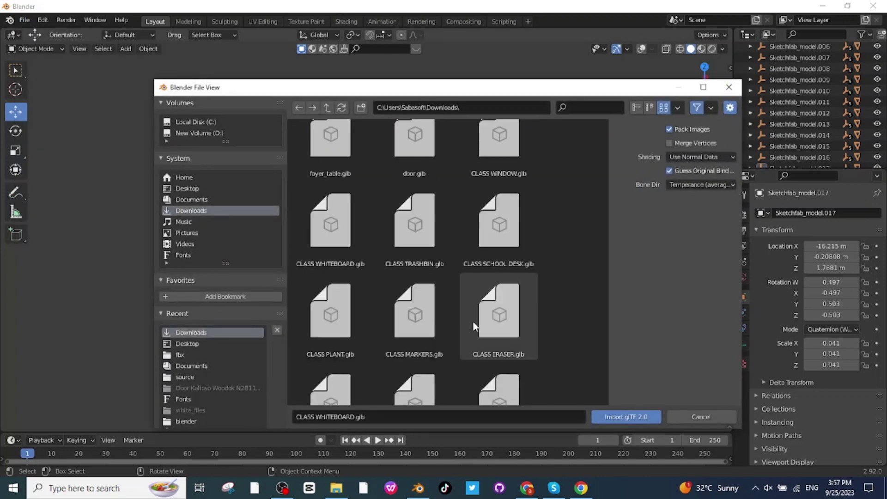
pyautogui.scroll(-2, 496, 336)
pyautogui.doubleClick(499, 337)
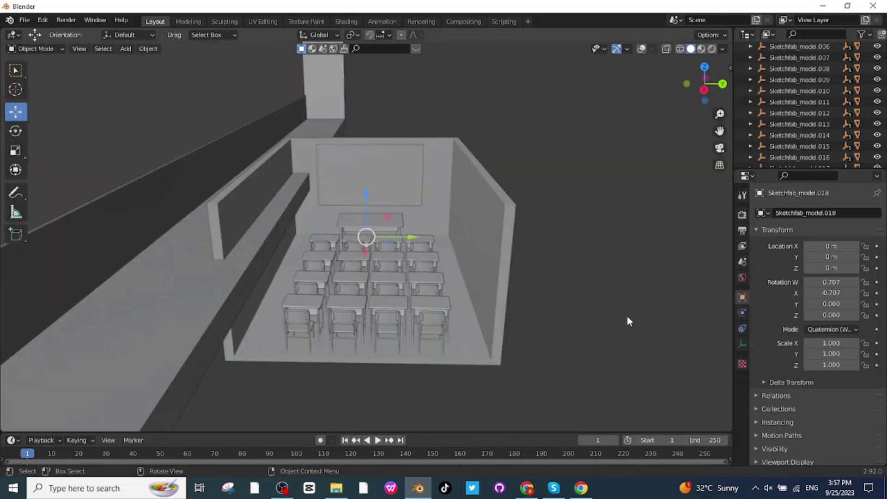
# - Scale the window to about 0.060 and fit it on the side wall at about Y -7.20 m, lowering it slightly
pyautogui.press('s')
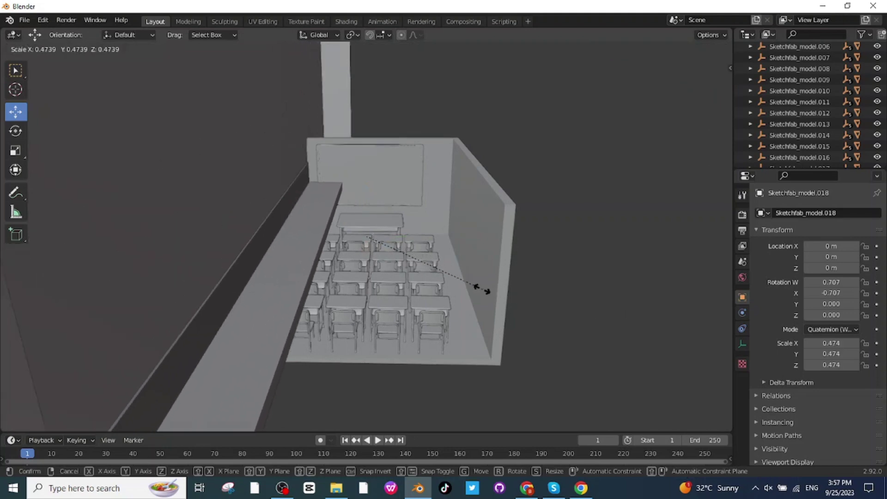
pyautogui.click(429, 257)
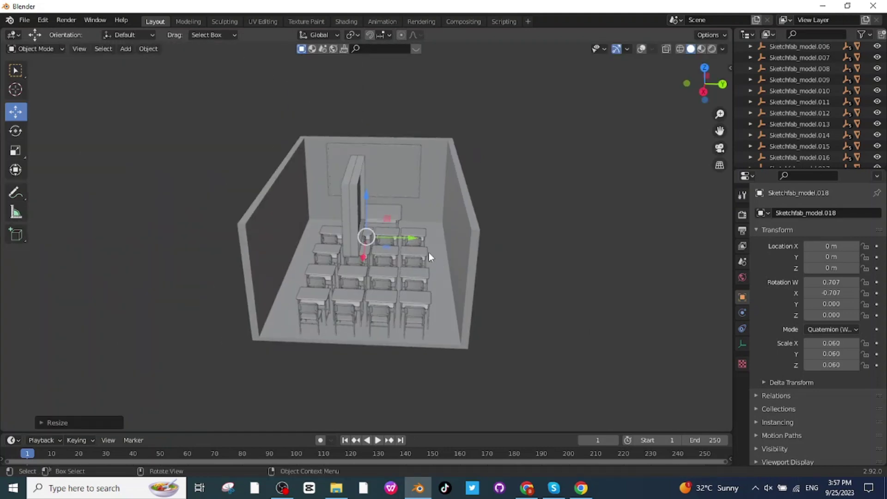
pyautogui.moveTo(412, 239); pyautogui.dragTo(361, 231)
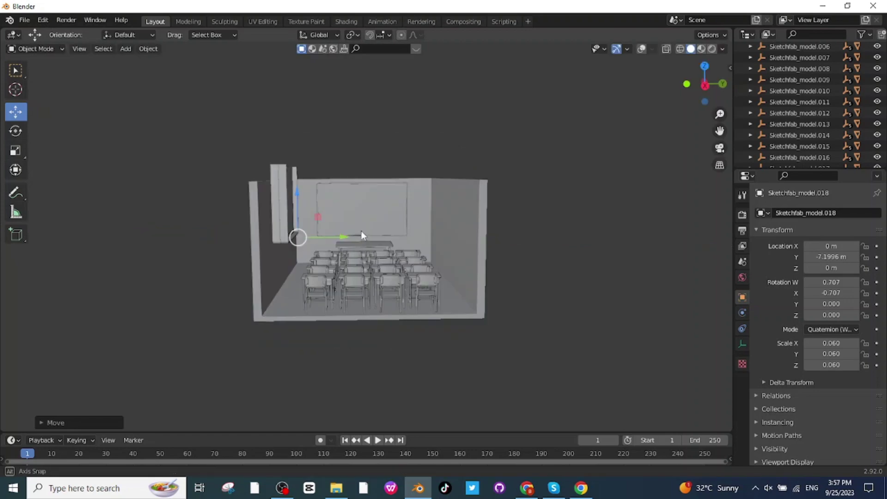
pyautogui.moveTo(297, 194); pyautogui.dragTo(297, 215)
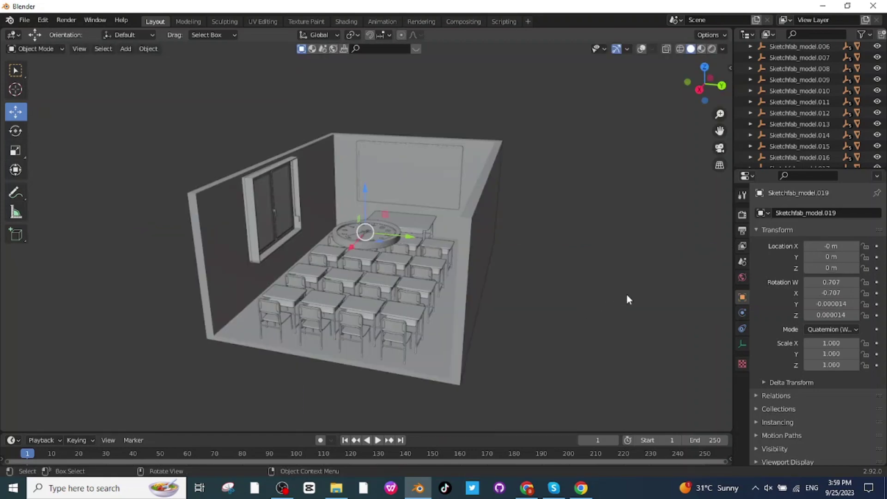
# - Scale the clock to about 0.712, turn it upright and mount it opposite the window at about X -2.49, Y 9.31, Z 2.54 m
pyautogui.press('s')
pyautogui.click(553, 274)
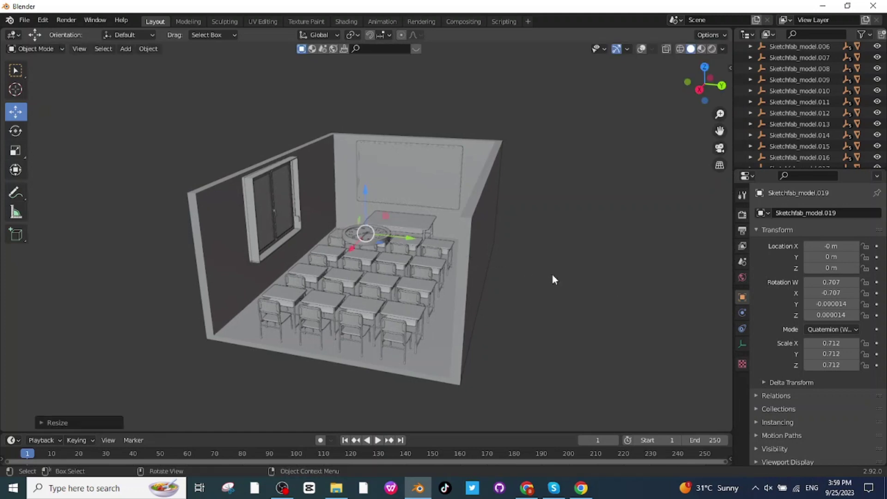
pyautogui.hotkey('shift', 'space')
pyautogui.press('r')
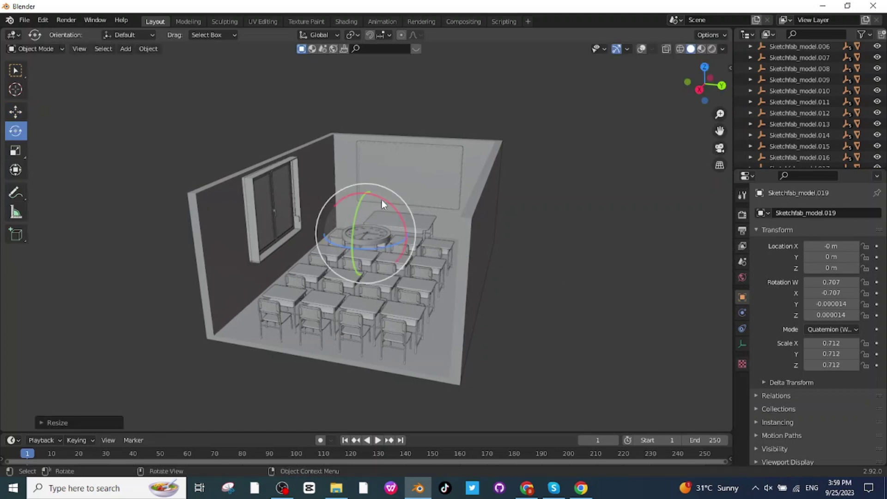
pyautogui.moveTo(382, 200); pyautogui.dragTo(389, 240)
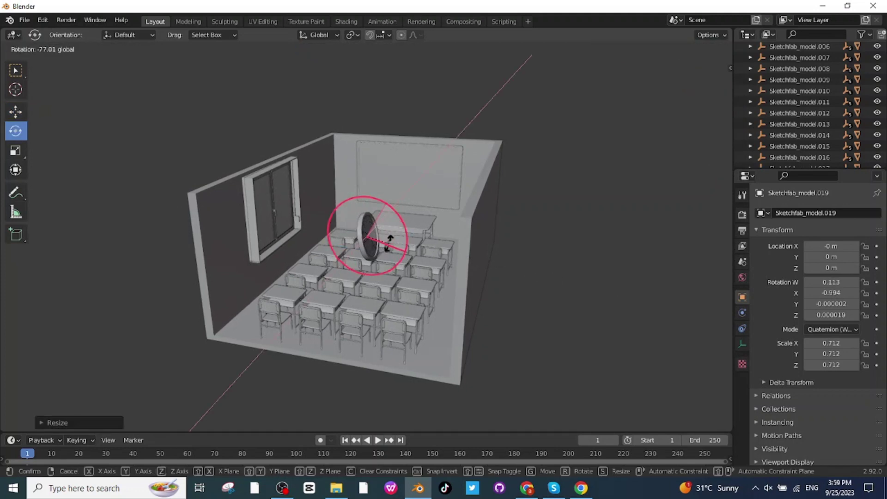
pyautogui.moveTo(389, 243); pyautogui.dragTo(470, 241)
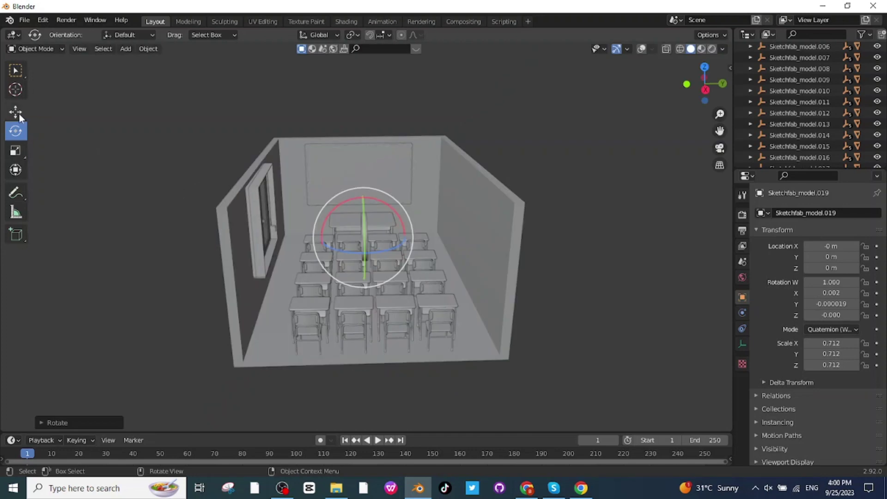
pyautogui.click(18, 114)
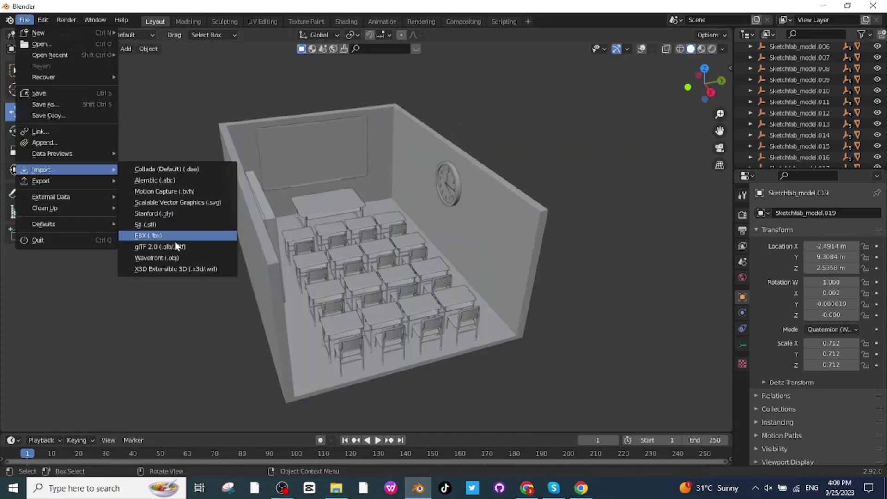
# - Import the CLASS BOOK SHELF glTF model from the Downloads folder
pyautogui.click(189, 243)
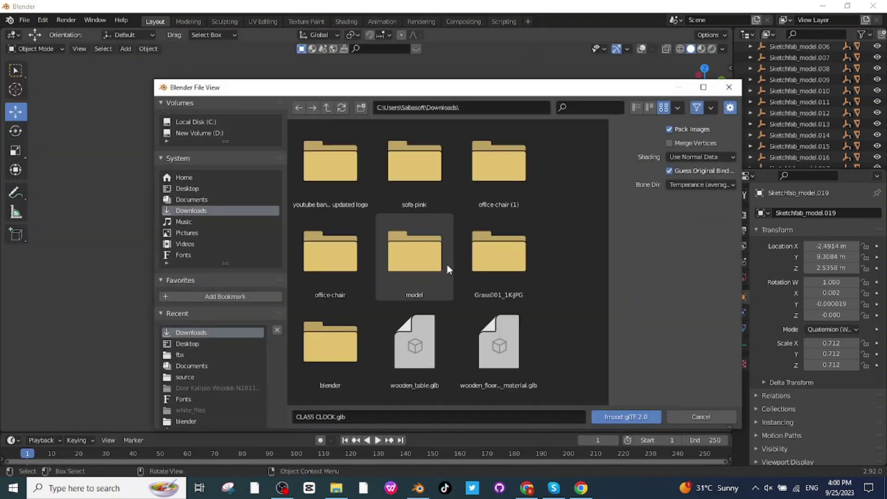
pyautogui.scroll(-3, 450, 273)
pyautogui.scroll(-10, 458, 282)
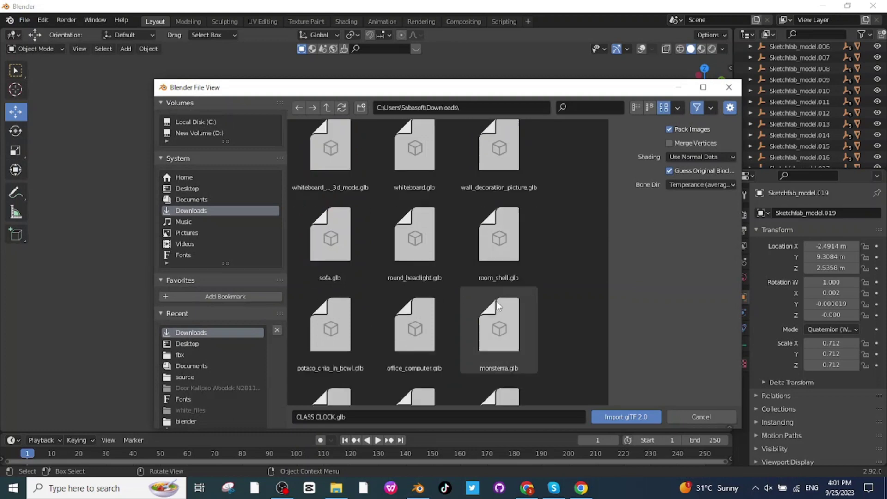
pyautogui.scroll(-2, 508, 294)
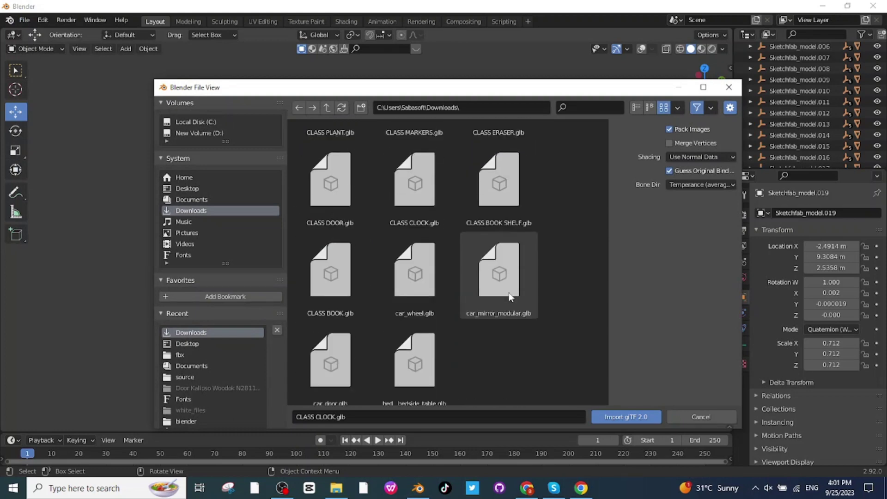
pyautogui.doubleClick(364, 285)
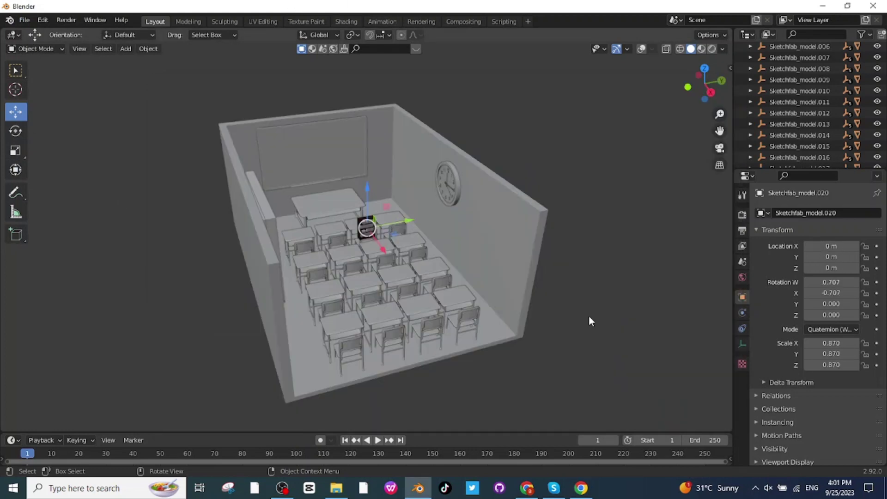
# - Scale the bookshelf to about 3.042 and rotate it a quarter turn about the vertical axis
pyautogui.press('s')
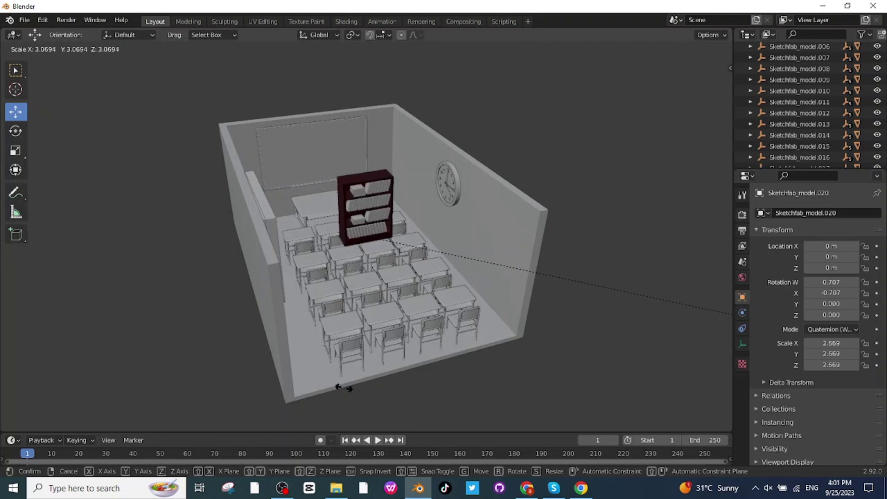
pyautogui.click(341, 387)
pyautogui.click(16, 131)
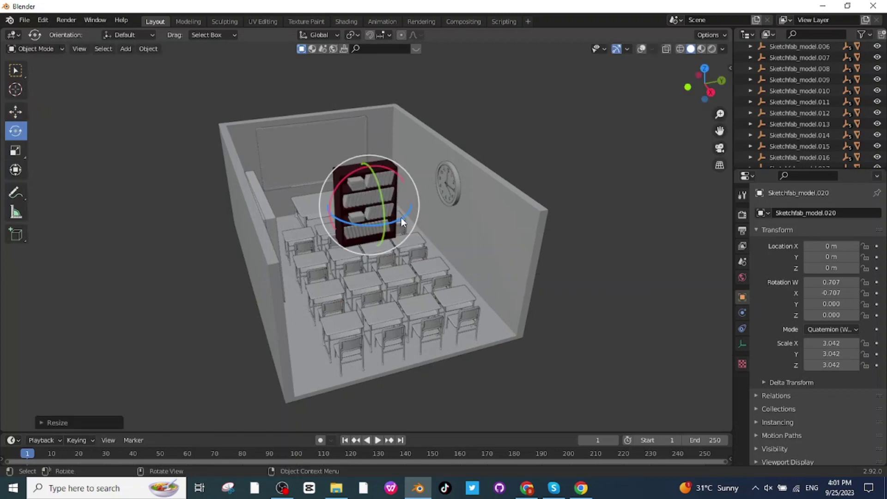
pyautogui.moveTo(401, 217); pyautogui.dragTo(377, 229)
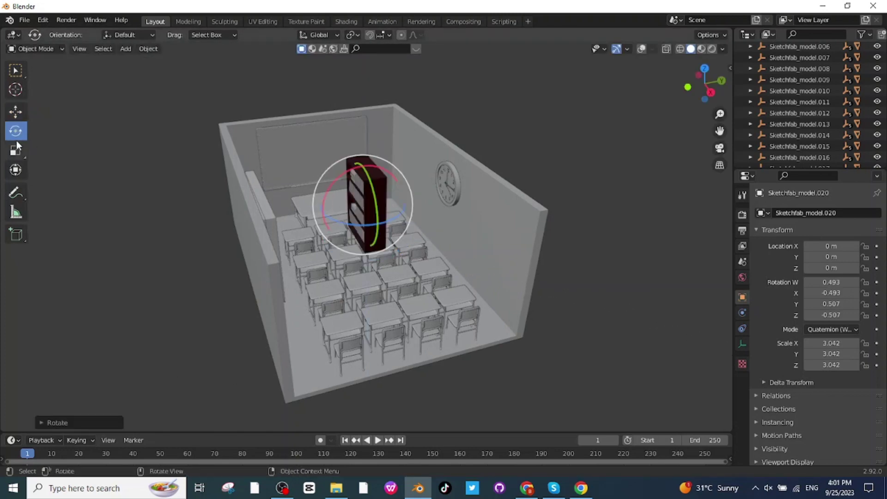
# - Move the bookshelf along Y towards the clock wall, beside the whiteboard
pyautogui.click(15, 116)
pyautogui.moveTo(493, 341); pyautogui.dragTo(481, 329, button='middle')
pyautogui.moveTo(408, 209); pyautogui.dragTo(473, 214)
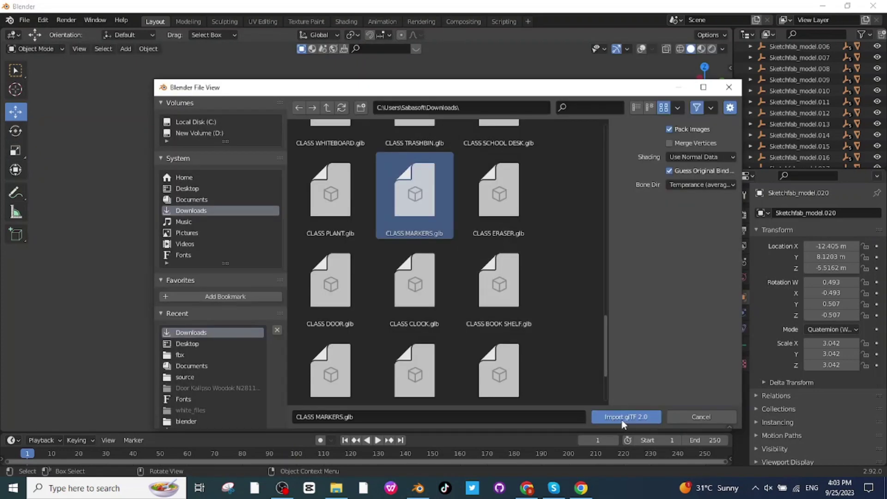
# - Import the markers glTF model, scaled to about 3.526 and turned a quarter turn about the vertical axis
pyautogui.click(624, 417)
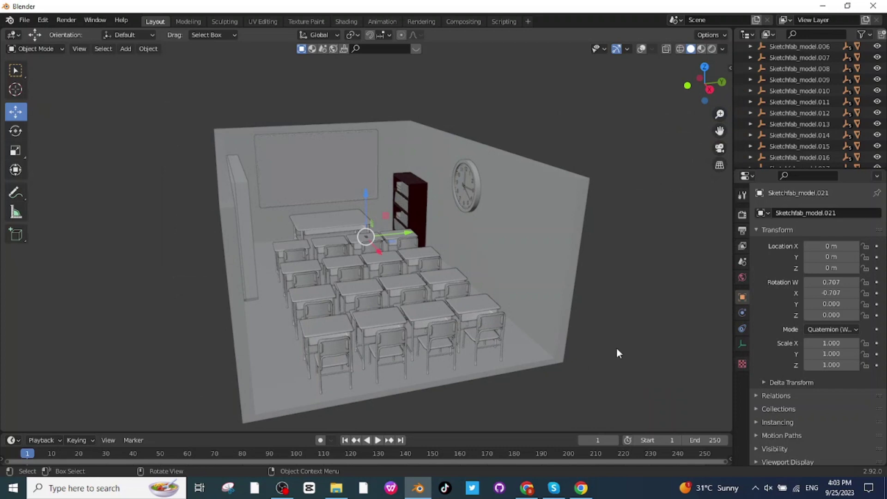
pyautogui.press('s')
pyautogui.click(593, 397)
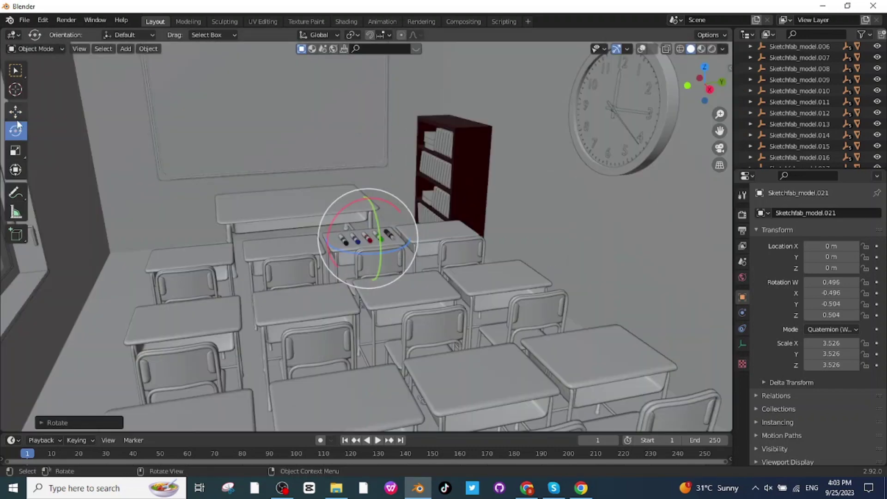
pyautogui.click(17, 114)
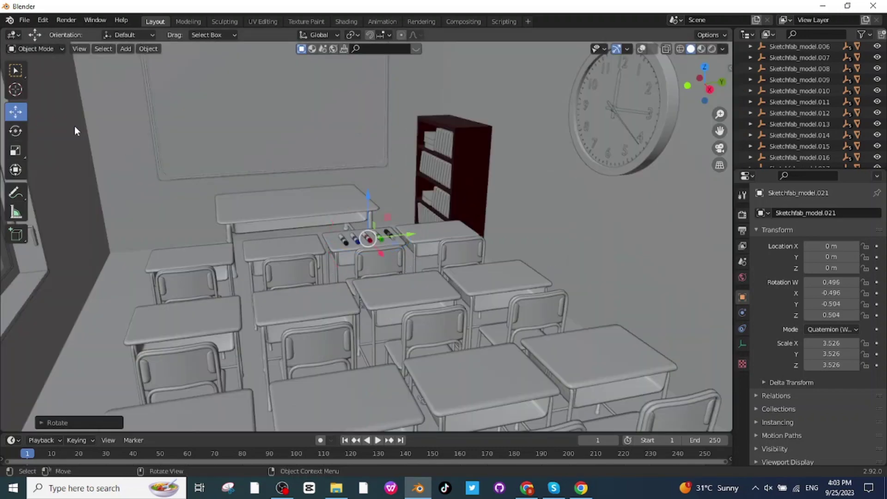
# - Enlarge the markers to about 5.475 and lay them on the teacher's table at about X -11.95, Y -2.31, Z -2.20 m
pyautogui.scroll(-2, 360, 296)
pyautogui.keyDown('alt'); pyautogui.moveTo(341, 289); pyautogui.dragTo(405, 308); pyautogui.keyUp('alt')
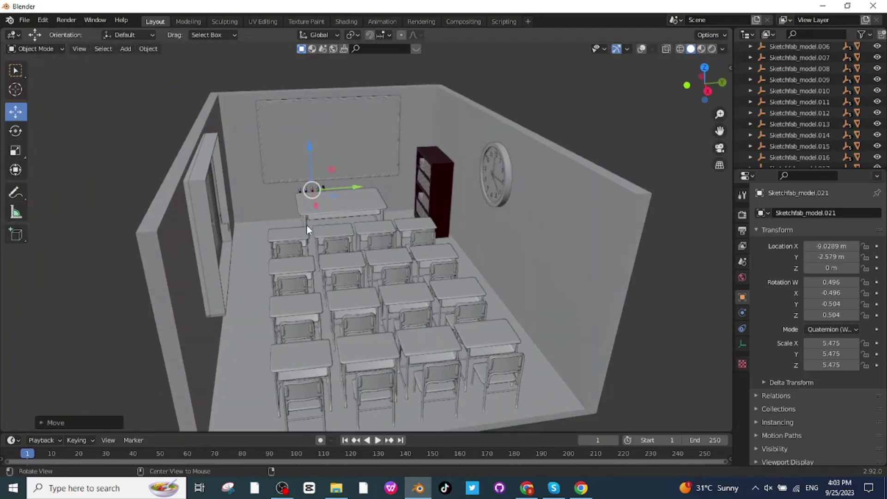
pyautogui.scroll(5, 342, 236)
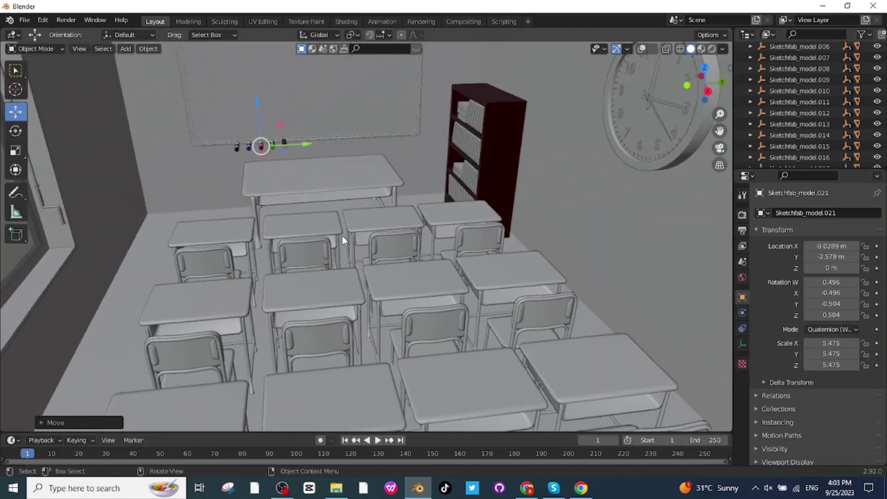
pyautogui.scroll(3, 261, 198)
pyautogui.scroll(2, 232, 160)
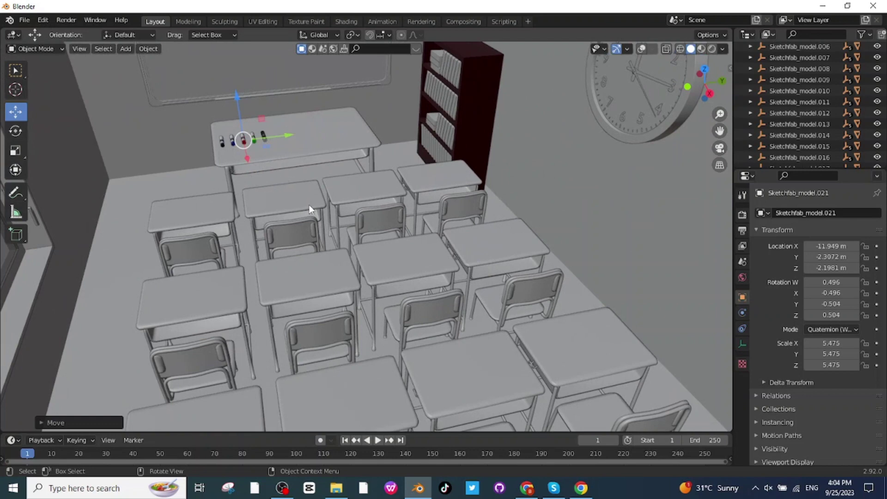
pyautogui.scroll(2, 310, 207)
pyautogui.scroll(-4, 310, 206)
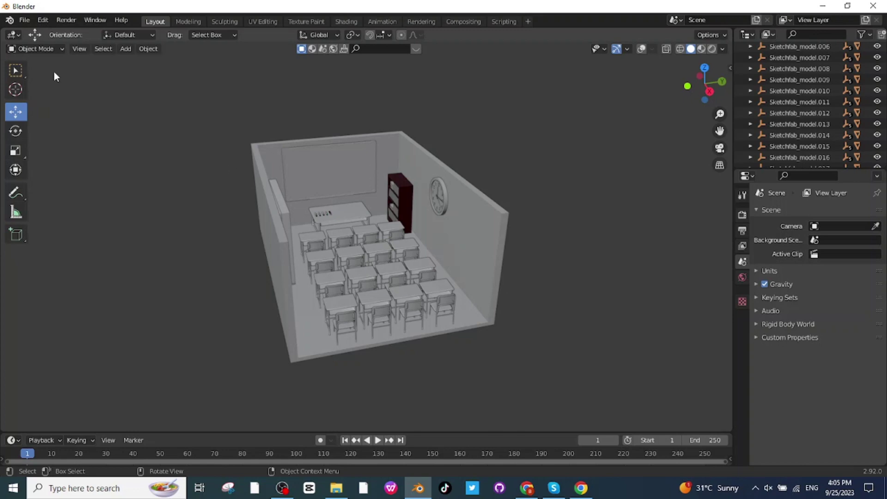
# - Import the CLASS BOOK glTF model from the Downloads folder
pyautogui.click(25, 20)
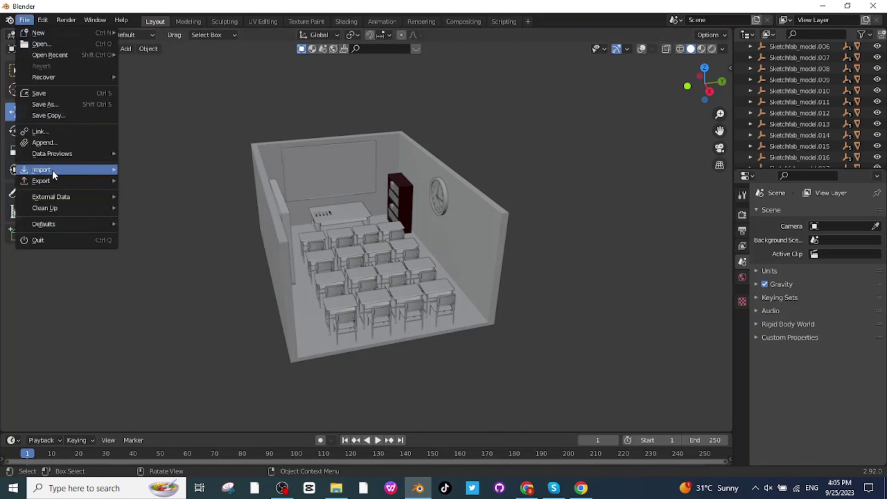
pyautogui.moveTo(52, 170)
pyautogui.click(167, 247)
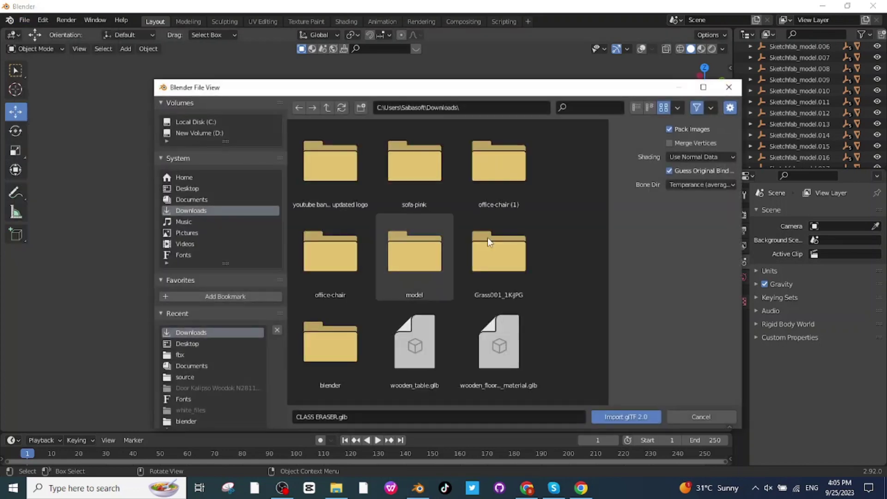
pyautogui.scroll(-8, 521, 279)
pyautogui.scroll(-10, 522, 312)
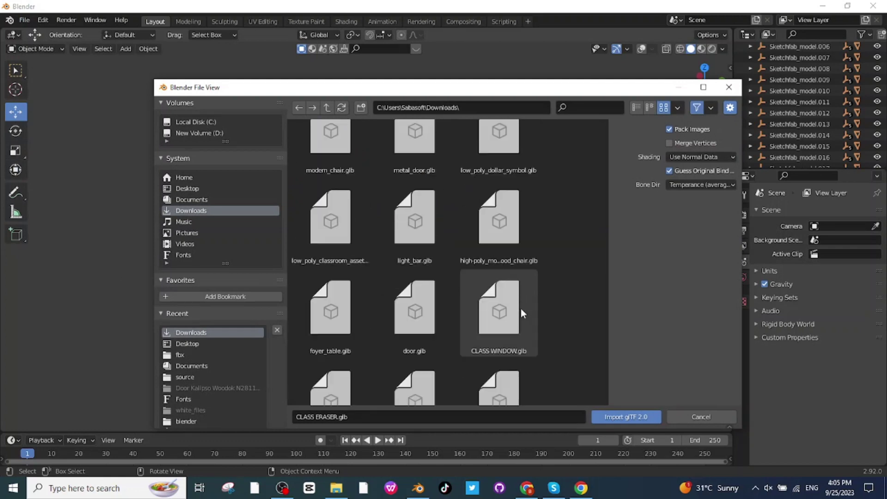
pyautogui.scroll(-2, 470, 341)
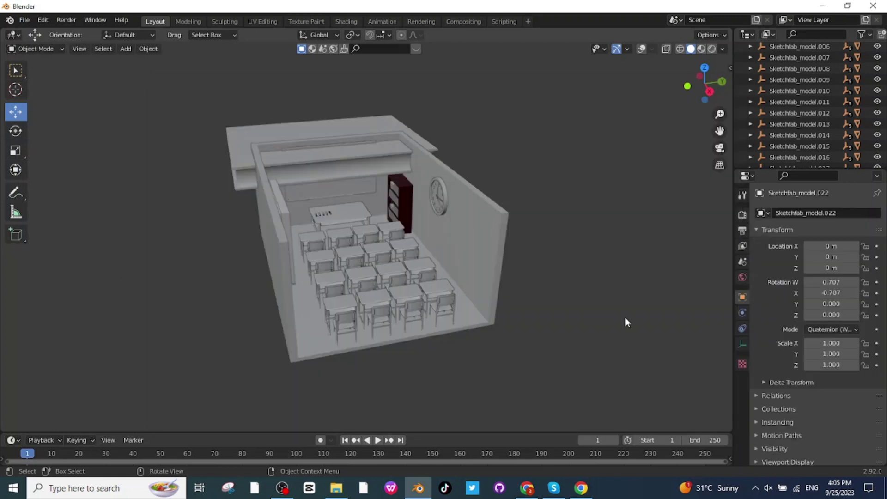
# - Scale the book to about 0.060 and rotate it a quarter turn about the vertical axis
pyautogui.press('s')
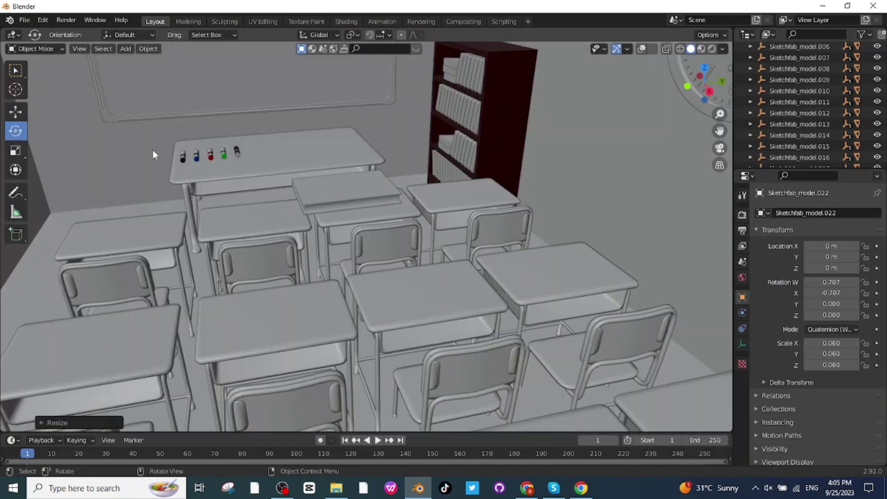
pyautogui.scroll(-4, 229, 174)
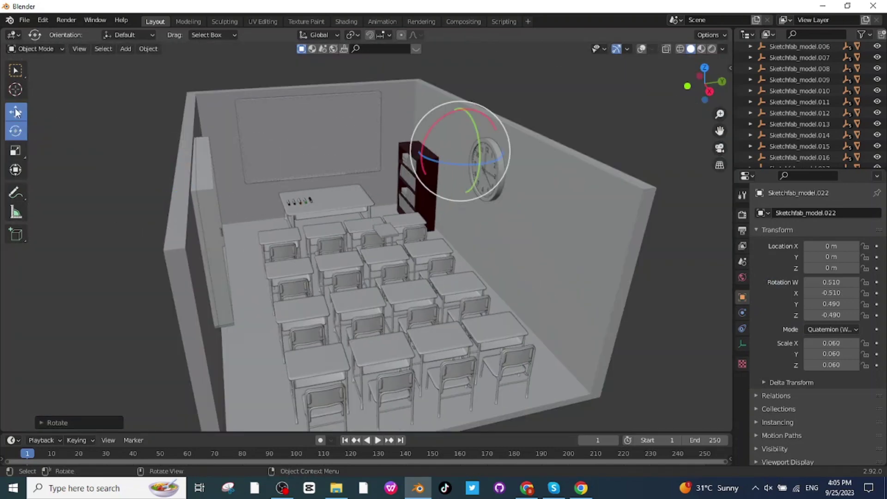
pyautogui.click(16, 113)
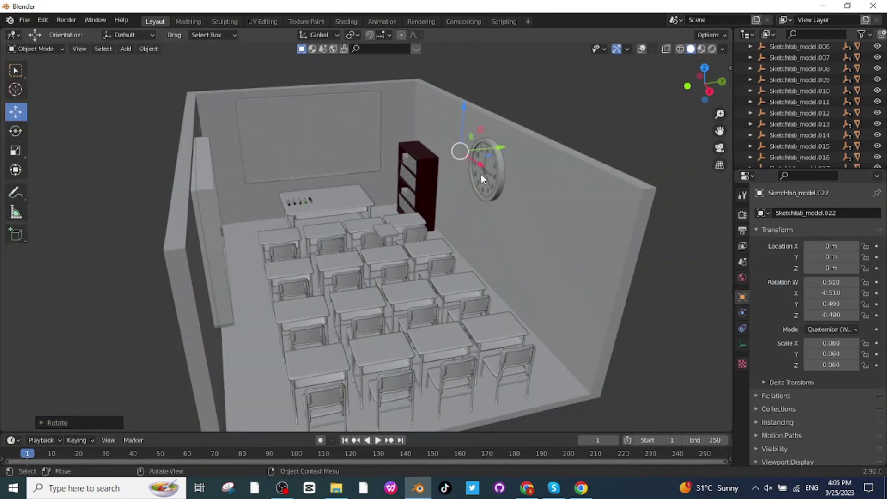
# - Enlarge the book to about 0.064 and place it beside the markers at about X -11.89, Y -1.15, Z -2.43 m
pyautogui.moveTo(481, 166); pyautogui.dragTo(468, 156)
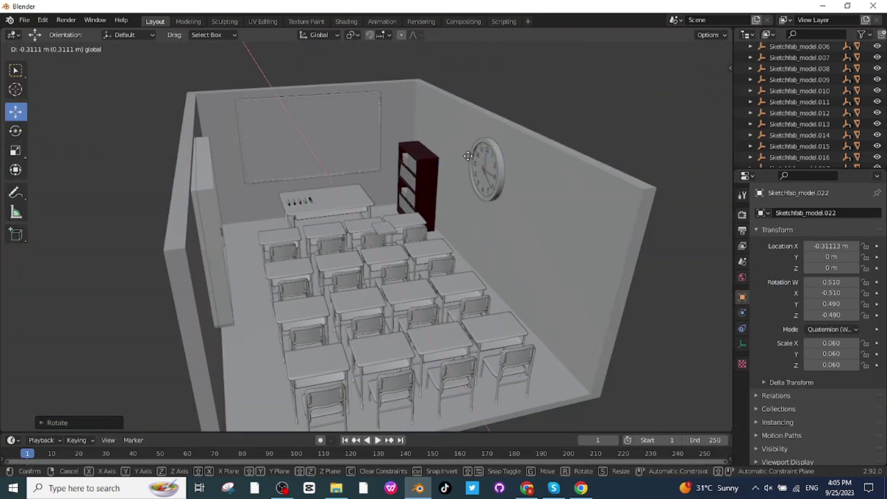
pyautogui.click(430, 137)
pyautogui.scroll(-2, 324, 222)
pyautogui.moveTo(325, 222)
pyautogui.mouseDown(button='middle')
pyautogui.moveTo(383, 267)
pyautogui.moveTo(431, 270)
pyautogui.moveTo(283, 202)
pyautogui.mouseUp(button='middle')
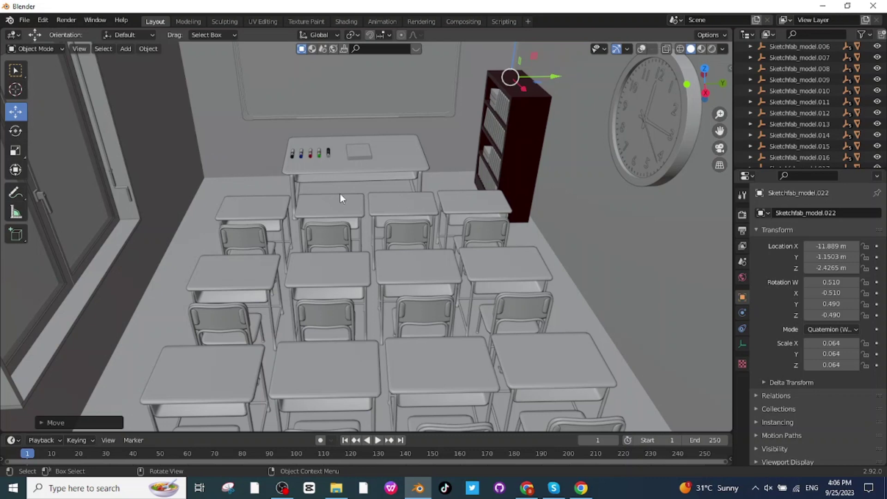
pyautogui.scroll(-5, 341, 195)
pyautogui.hotkey('ctrl', 'v')
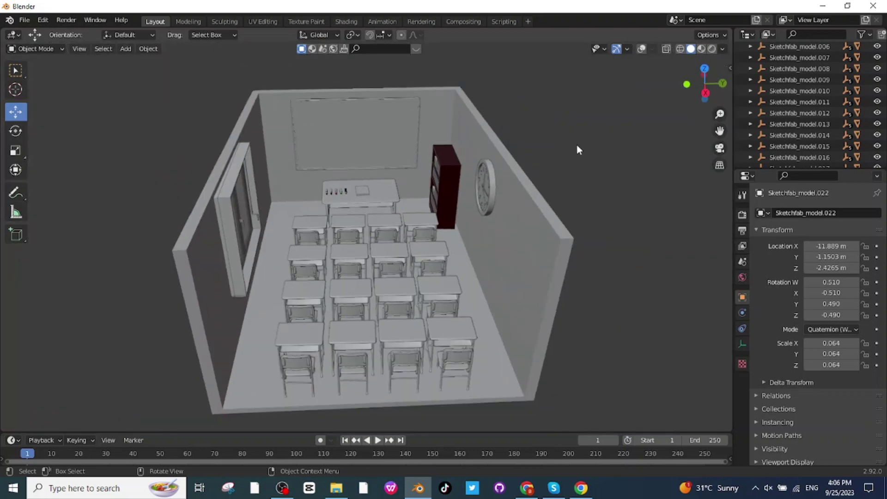
# - Scale the trash bin to about 0.210, turned half around vertically, and place it near the window wall at about X -6.16, Y -7.70, Z -4.93 m
pyautogui.press('s')
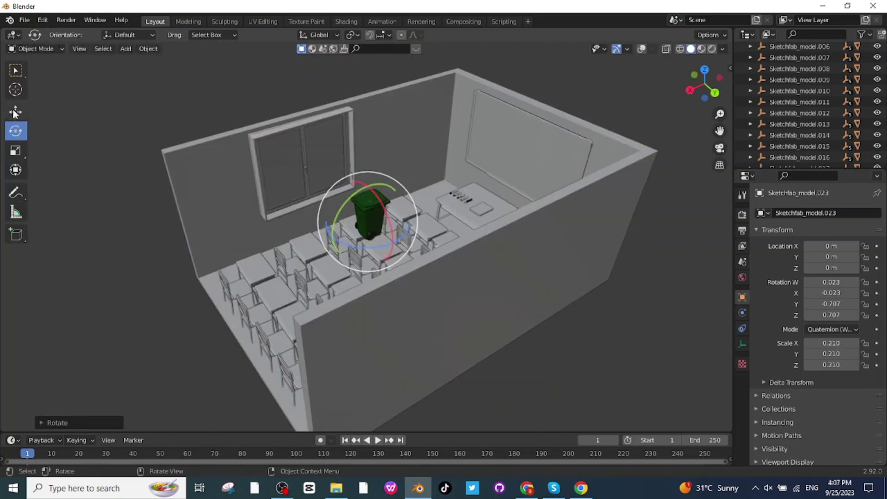
pyautogui.click(15, 112)
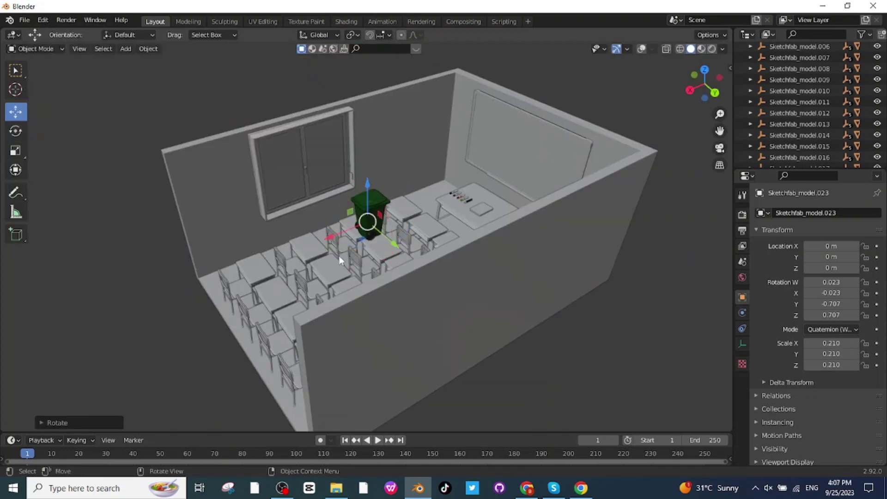
pyautogui.moveTo(270, 274); pyautogui.dragTo(318, 269, button='middle')
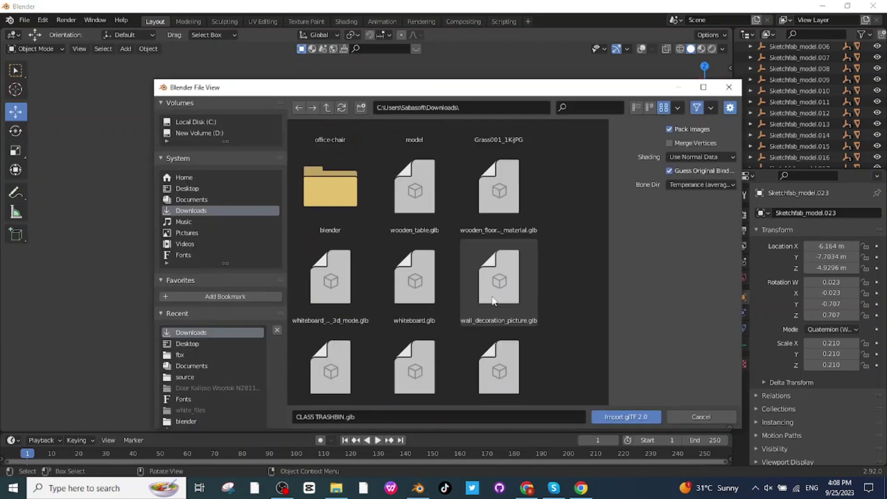
# - Import the CLASS PLANT glTF model and place it at scale 1.472 in the front corner, about X -14.55, Y -6.91, Z -3.30 m
pyautogui.scroll(-15, 517, 333)
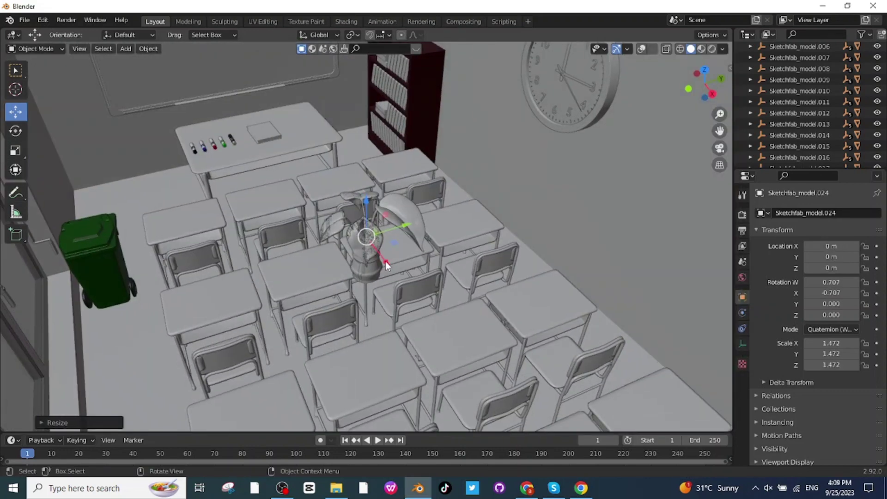
pyautogui.moveTo(387, 265); pyautogui.dragTo(252, 118)
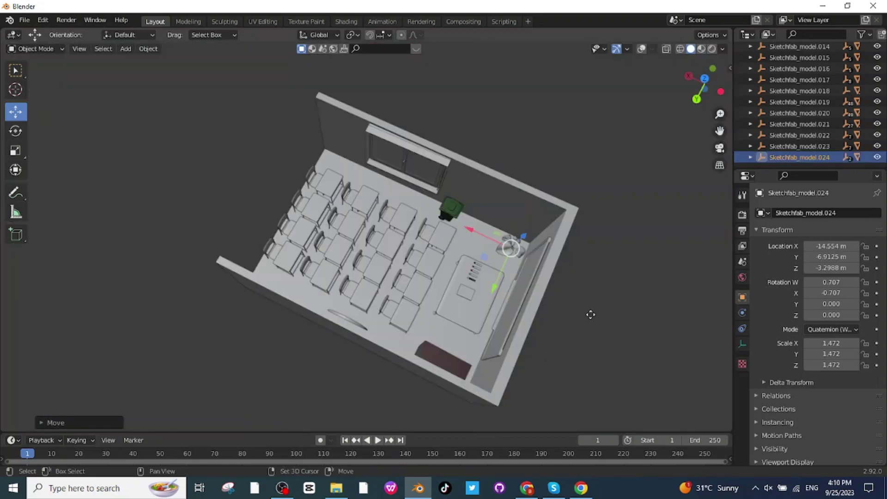
# - Duplicate the plant along the X axis into the rear corner of the window wall, at about X 8.23 m
pyautogui.hotkey('shift', 'd')
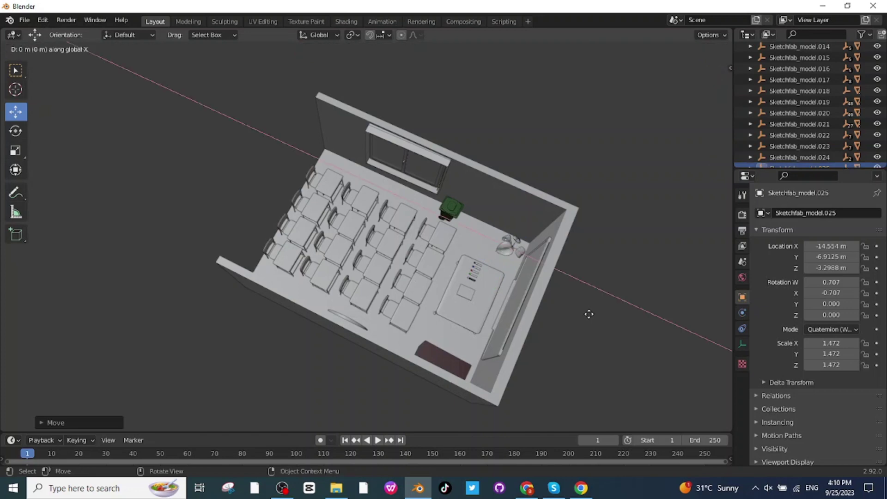
pyautogui.press('x')
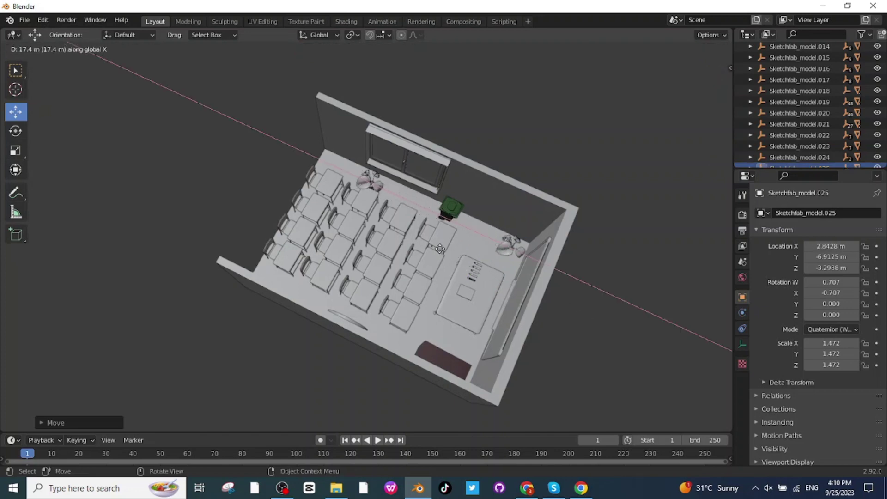
pyautogui.rightClick(411, 228)
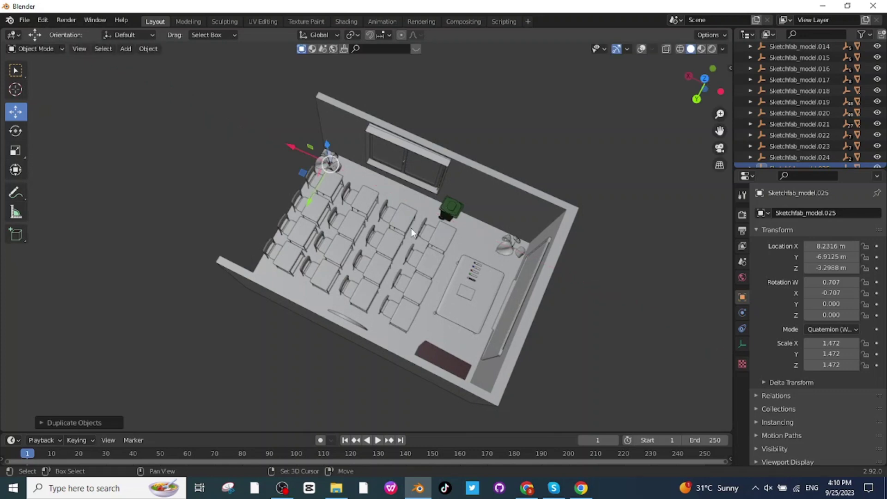
# - Duplicate the rear plant along the Y axis into the opposite rear corner, at about Y 7.80 m
pyautogui.hotkey('shift', 'd')
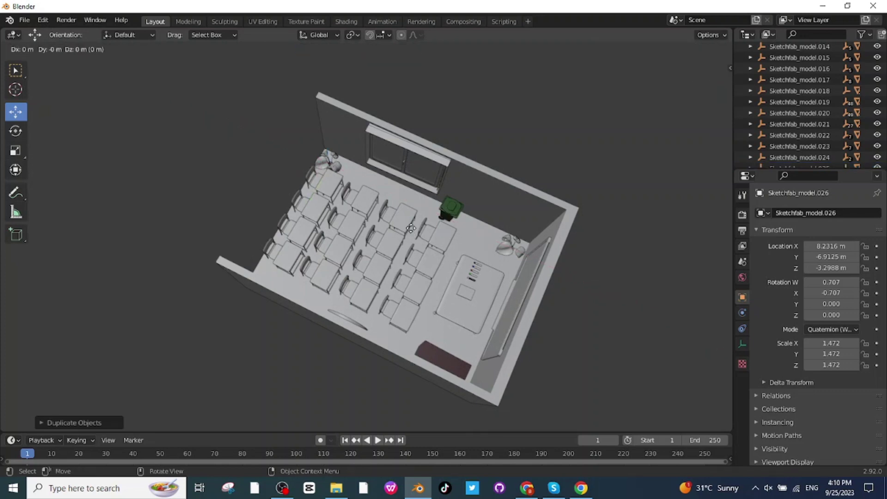
pyautogui.press('y')
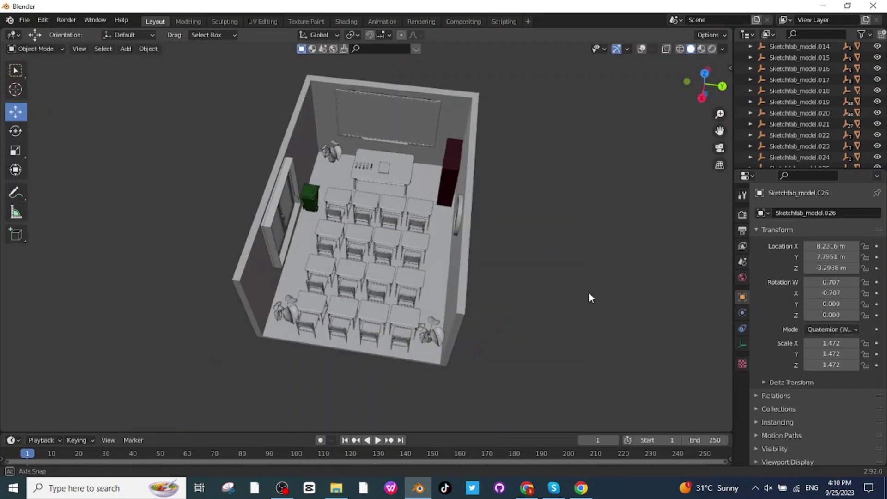
pyautogui.moveTo(580, 277); pyautogui.dragTo(248, 122, button='middle')
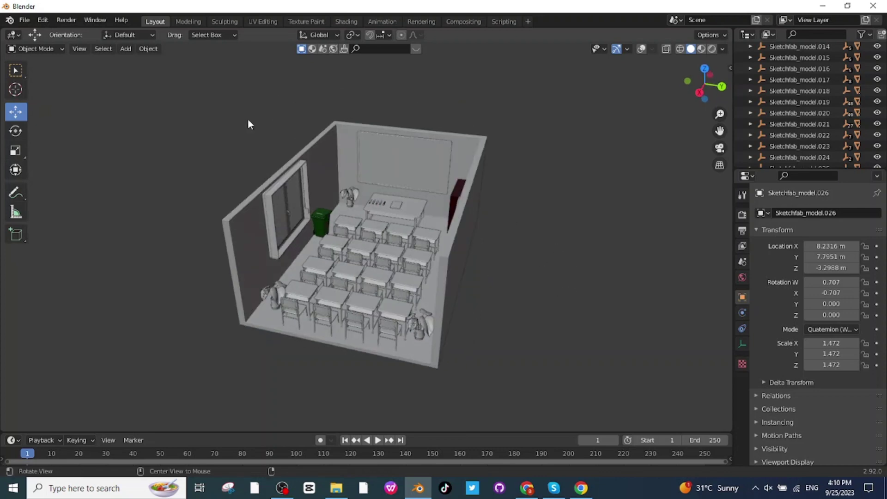
# - Import the CLASS DOOR glTF model from the Downloads folder
pyautogui.click(24, 20)
pyautogui.moveTo(39, 171)
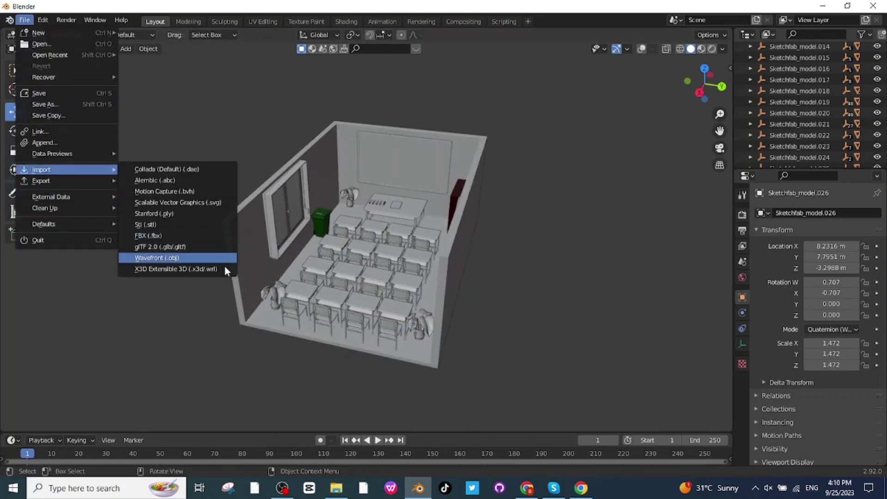
pyautogui.click(196, 247)
pyautogui.scroll(-8, 454, 241)
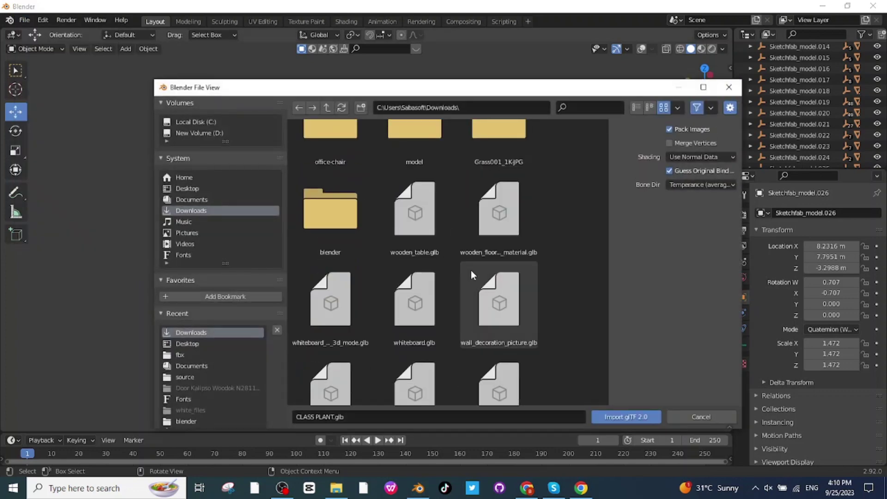
pyautogui.scroll(-6, 552, 319)
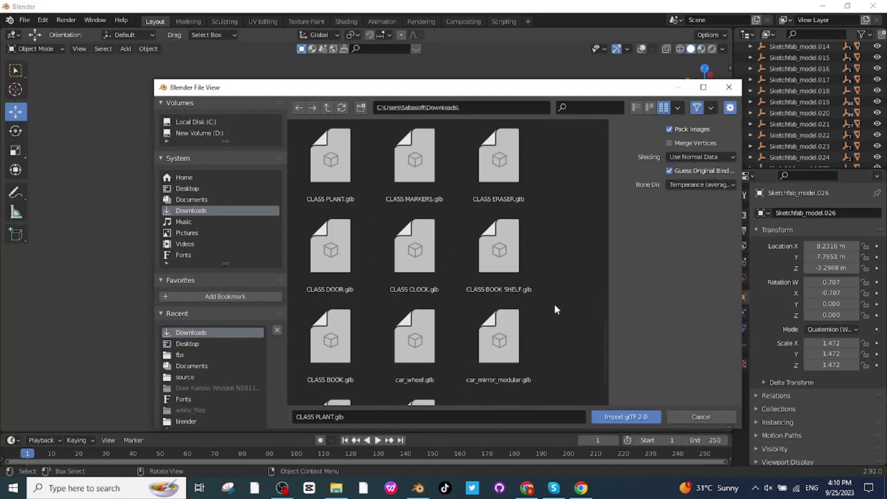
# - Scale the door to about 0.032 and rotate it about half a turn around the vertical axis
pyautogui.press('s')
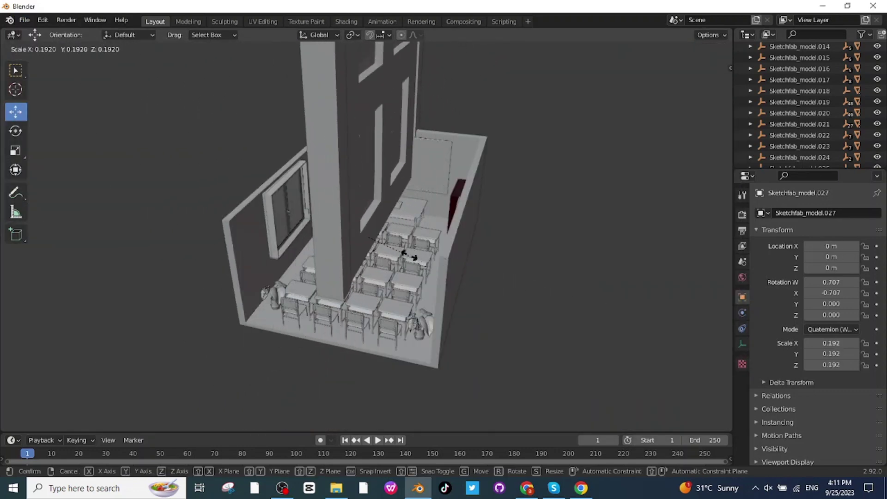
pyautogui.click(374, 240)
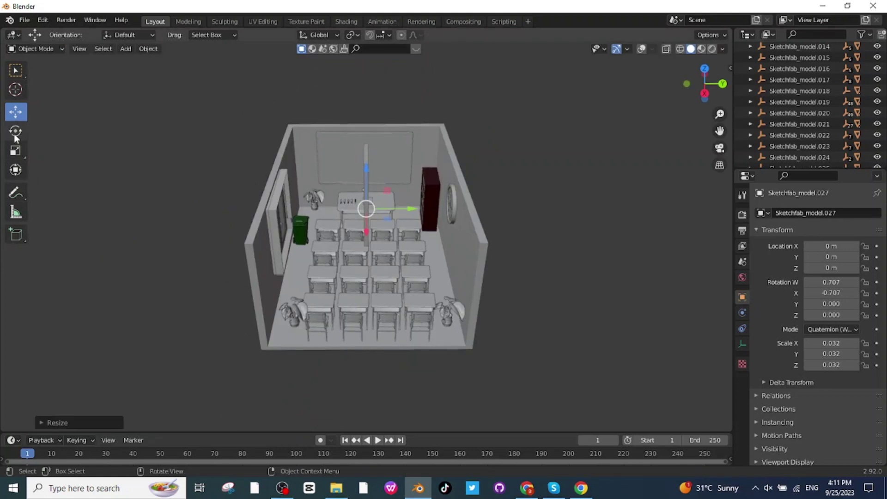
pyautogui.click(15, 133)
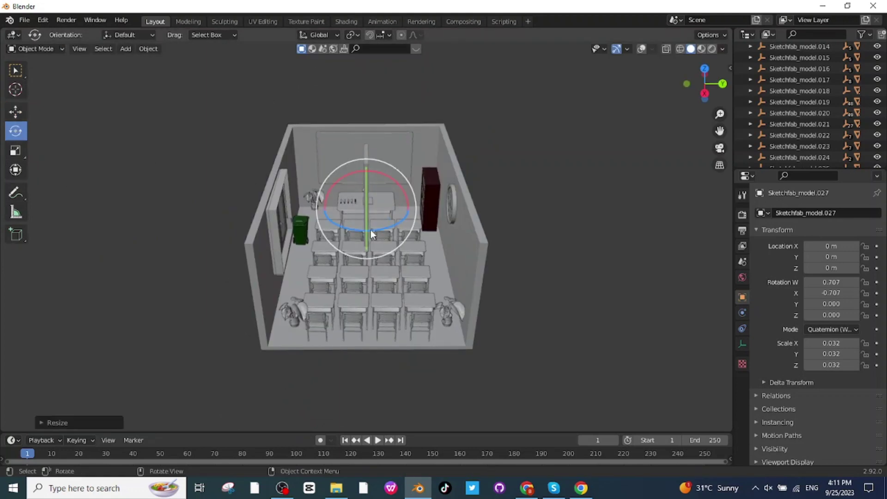
pyautogui.moveTo(338, 238); pyautogui.dragTo(345, 229)
pyautogui.moveTo(334, 224); pyautogui.dragTo(326, 224)
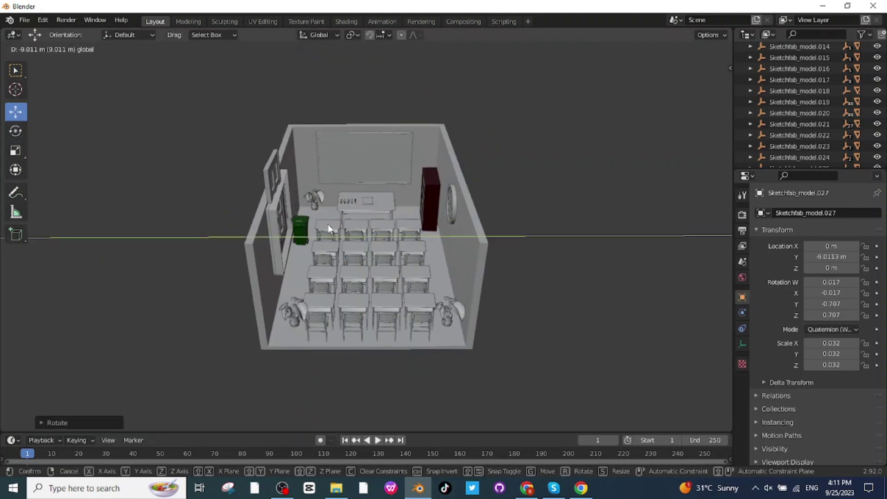
# - Place the door on the window wall near the whiteboard at about X -12.98, Y -9.19, Z -5.41 m and stretch its Y scale to 0.038
pyautogui.moveTo(364, 235); pyautogui.dragTo(315, 231, button='middle')
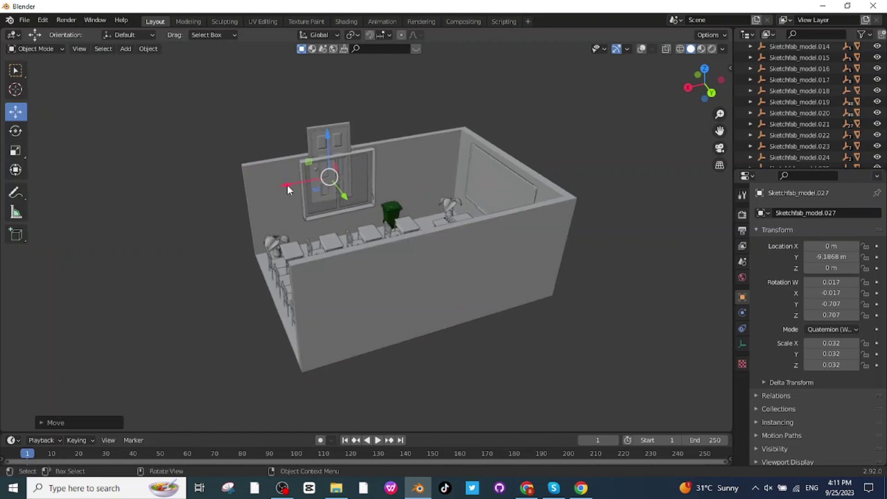
pyautogui.moveTo(285, 185); pyautogui.dragTo(287, 185)
pyautogui.moveTo(440, 149); pyautogui.dragTo(440, 151)
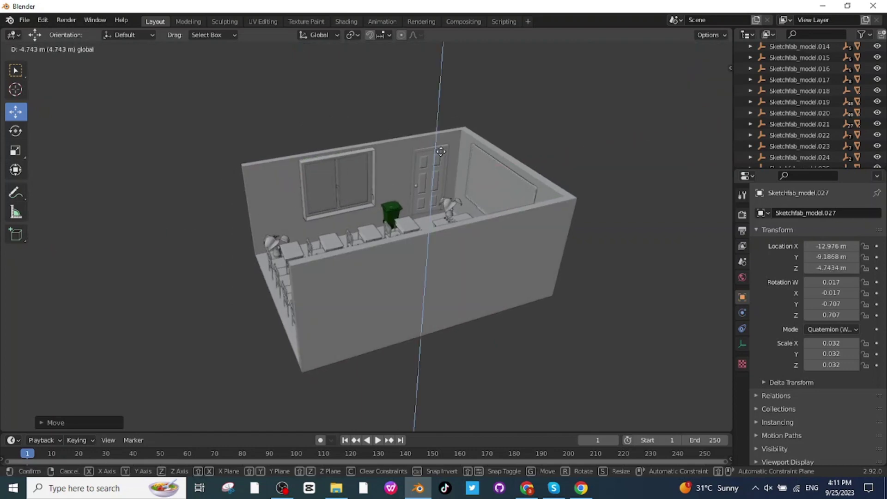
pyautogui.click(439, 151)
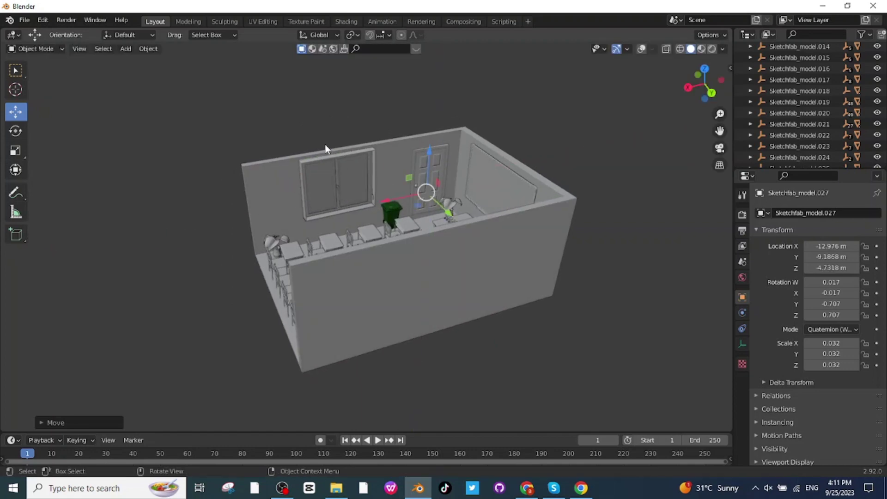
pyautogui.moveTo(325, 144); pyautogui.dragTo(364, 181, button='middle')
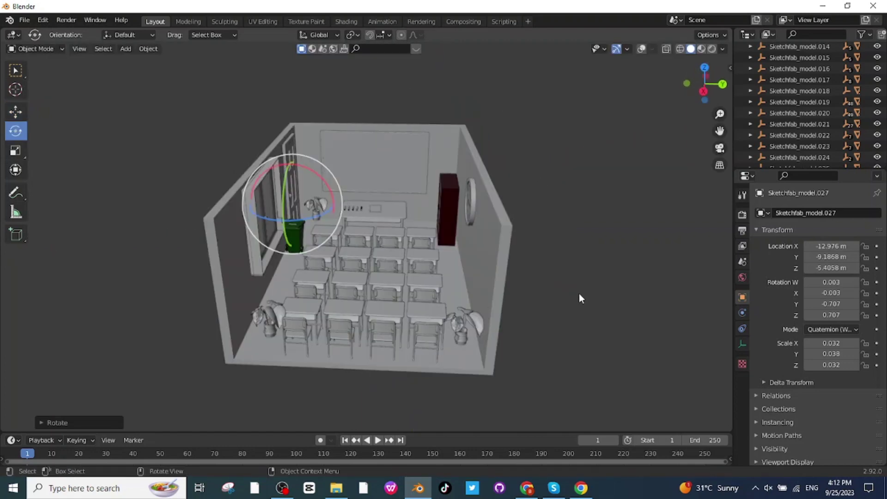
# - Examine the furnished classroom from several angles, including with its materials displayed
pyautogui.click(578, 294)
pyautogui.moveTo(569, 284); pyautogui.dragTo(583, 299, button='middle')
pyautogui.scroll(3, 583, 299)
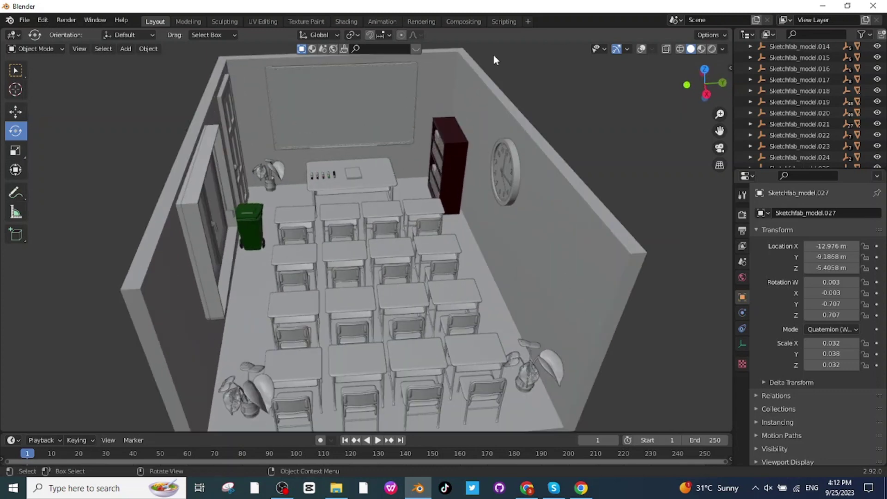
pyautogui.scroll(-3, 363, 202)
pyautogui.moveTo(612, 250); pyautogui.dragTo(621, 231, button='middle')
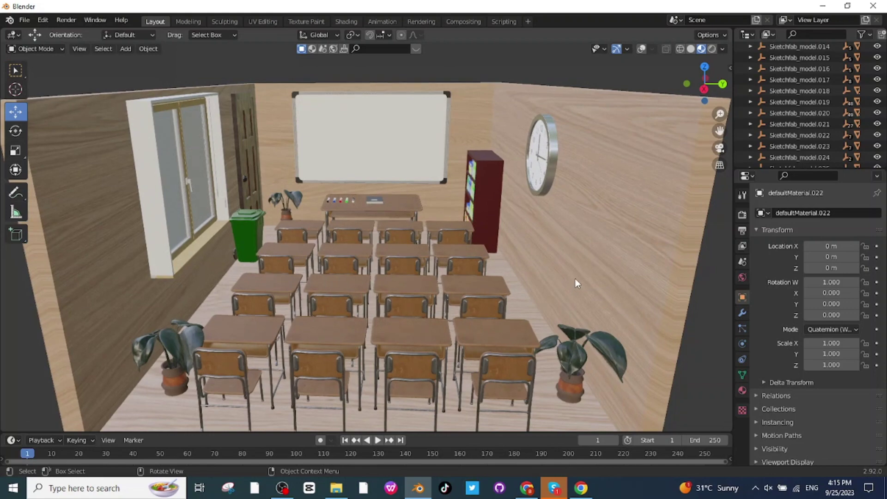
pyautogui.moveTo(567, 278); pyautogui.dragTo(570, 279, button='middle')
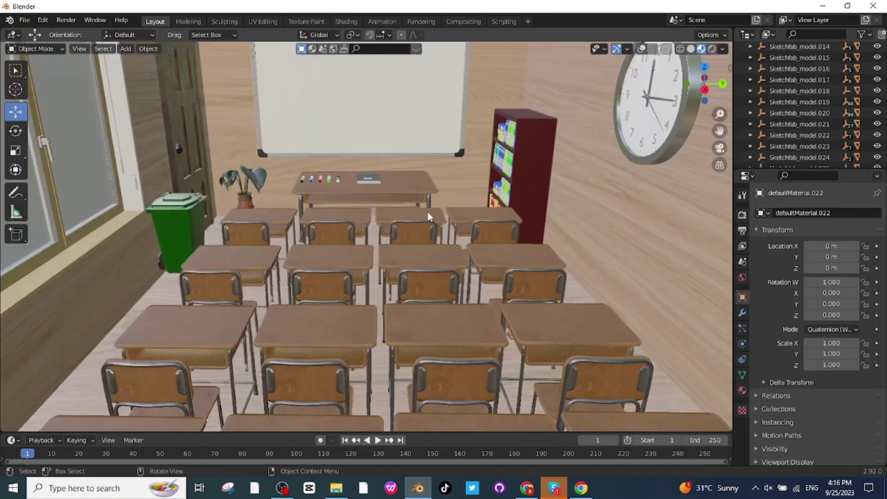
pyautogui.moveTo(429, 217); pyautogui.dragTo(440, 252, button='middle')
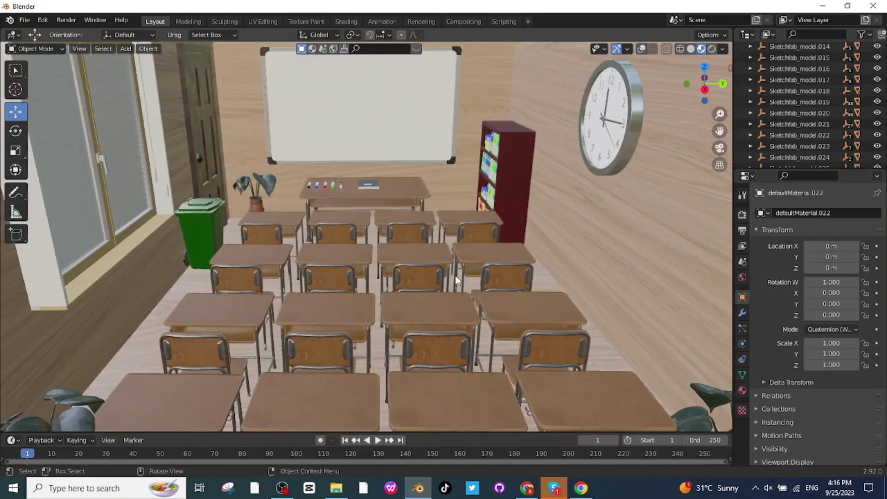
pyautogui.scroll(-2, 456, 282)
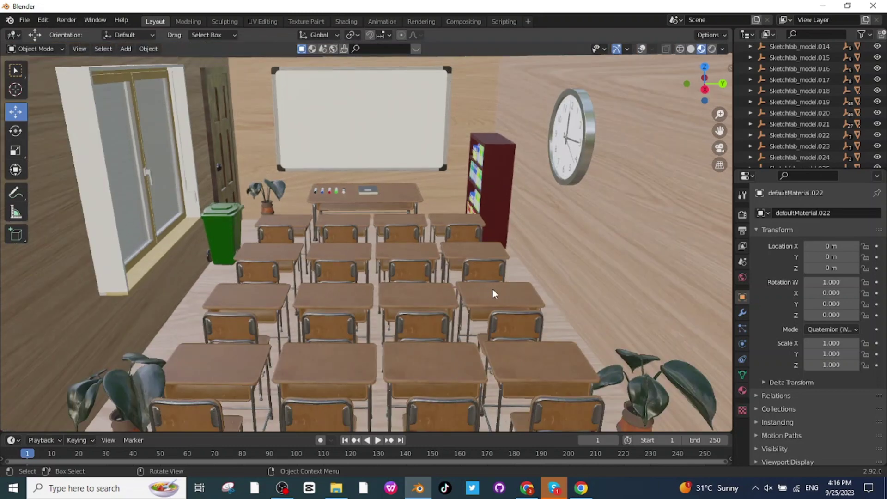